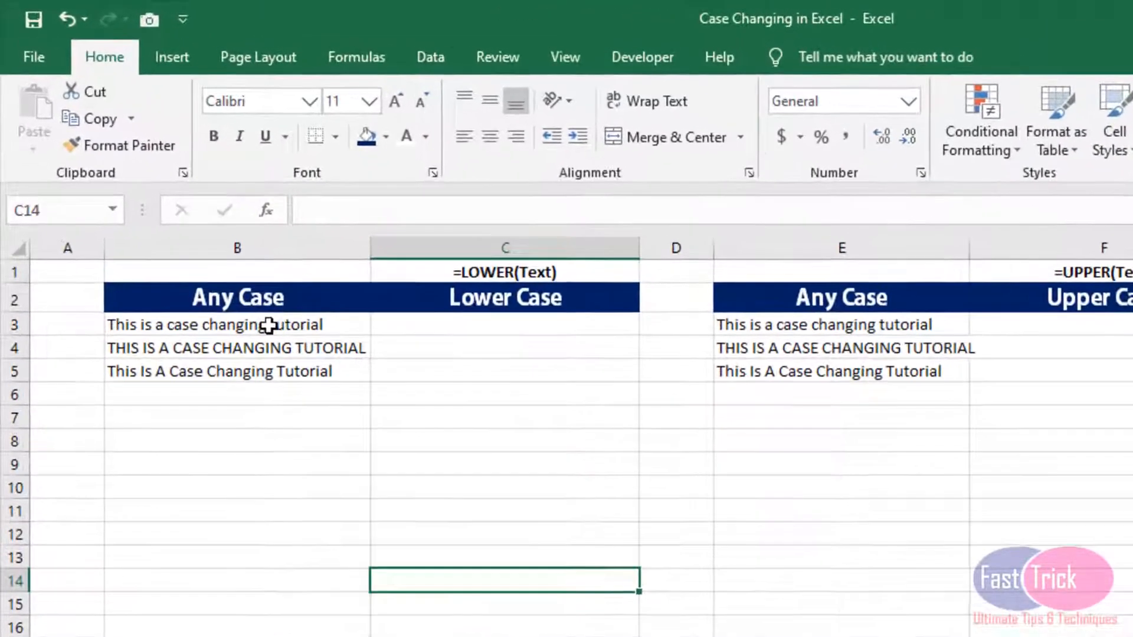
Look over the Lower Case, Upper Case, Capitalise Each Word and Capitalise First Letter tables and the formula patterns above them.
left_click(245, 295)
left_click(255, 323)
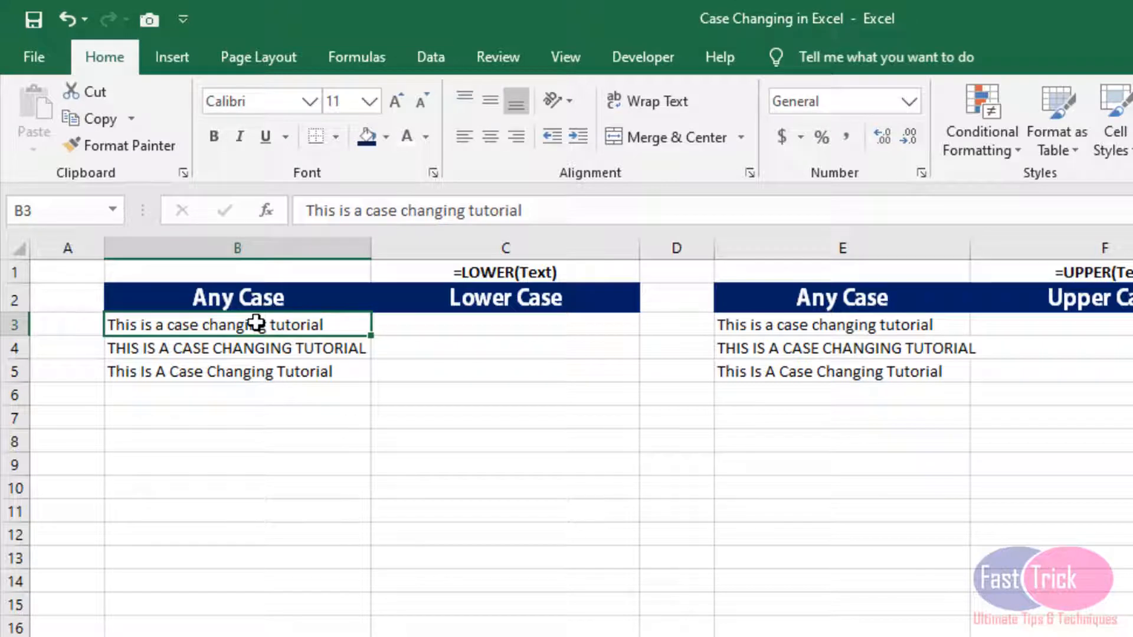
left_click(480, 295)
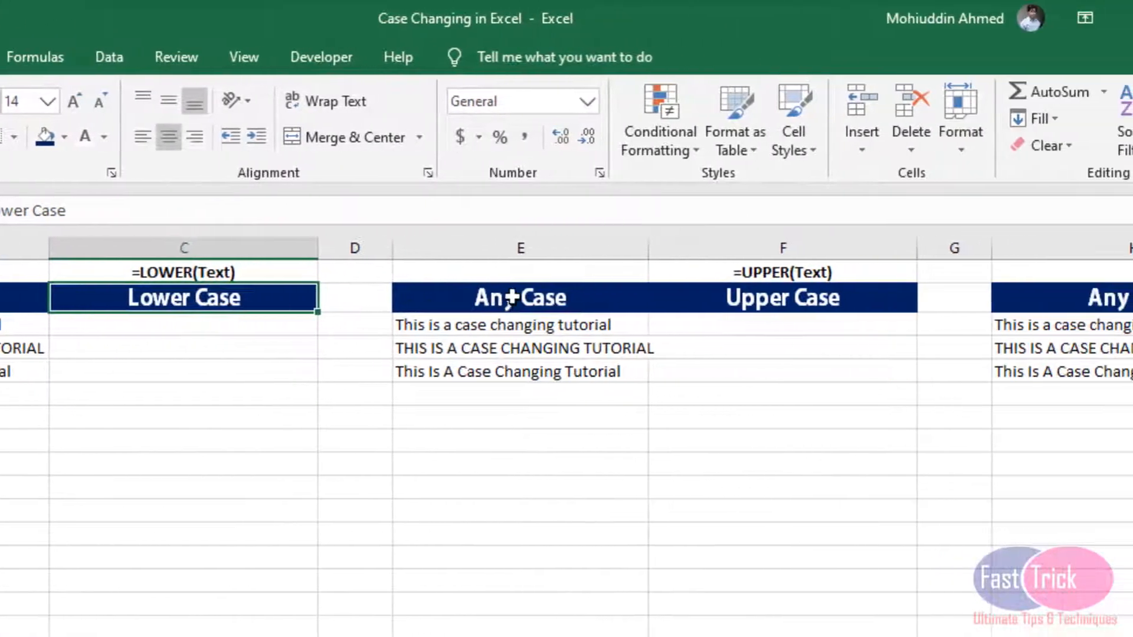
left_click(511, 298)
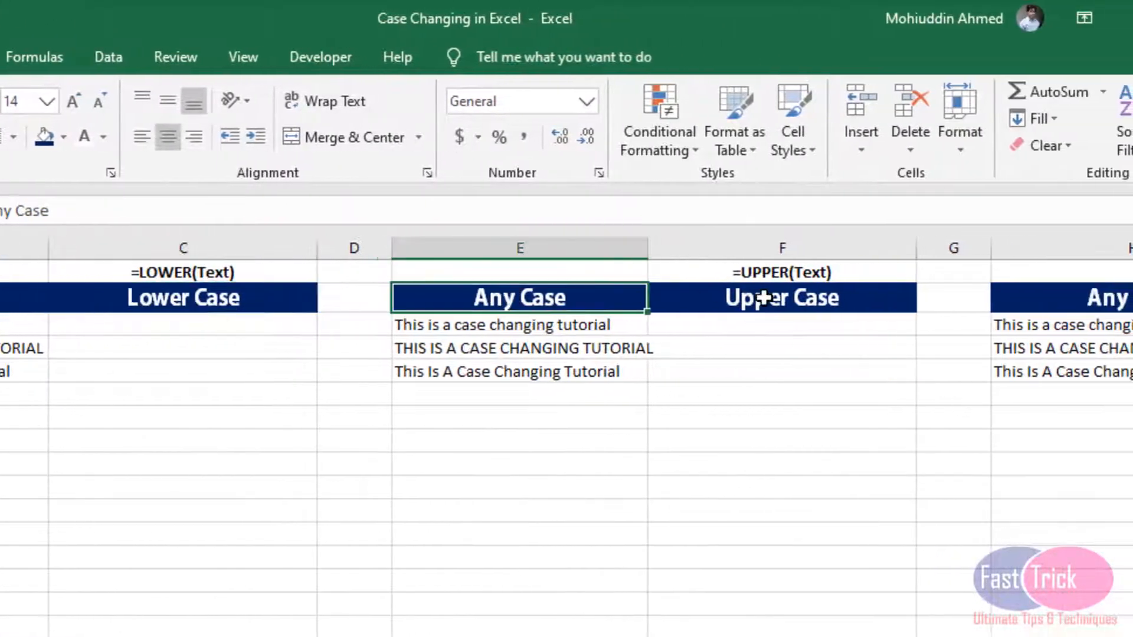
scroll(551, 323, "right", 3)
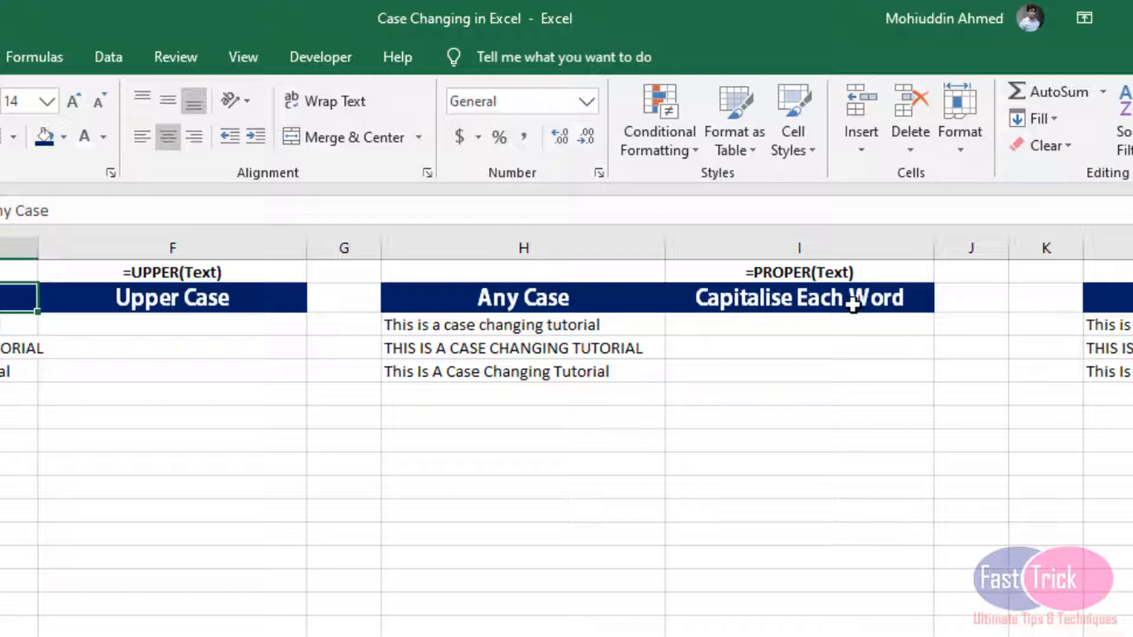
left_click(543, 326)
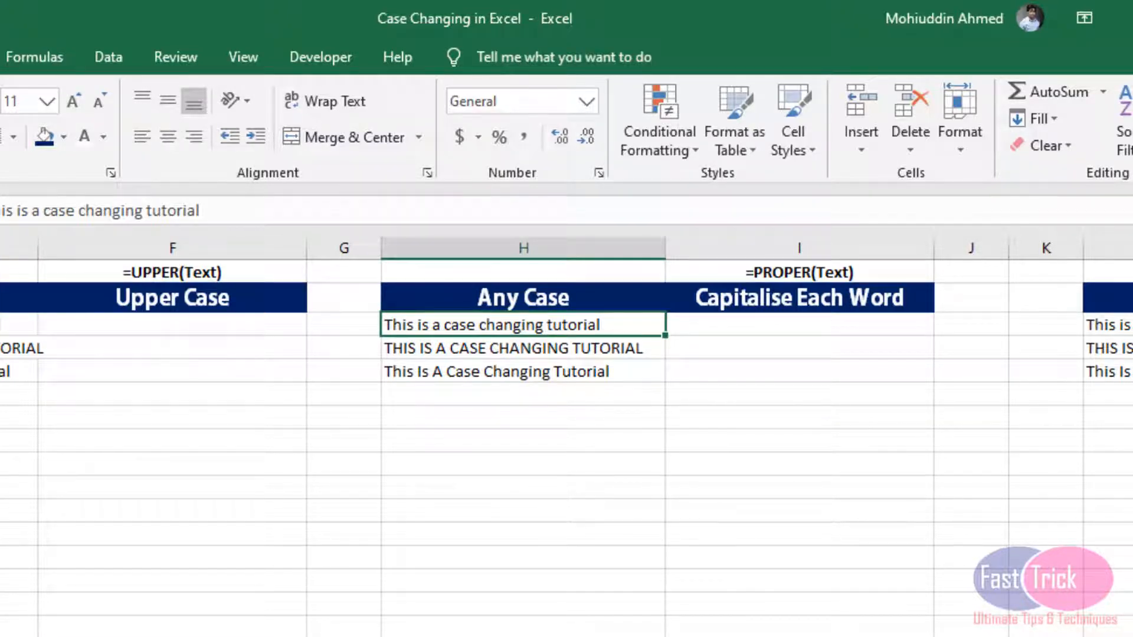
scroll(723, 455, "right", 5)
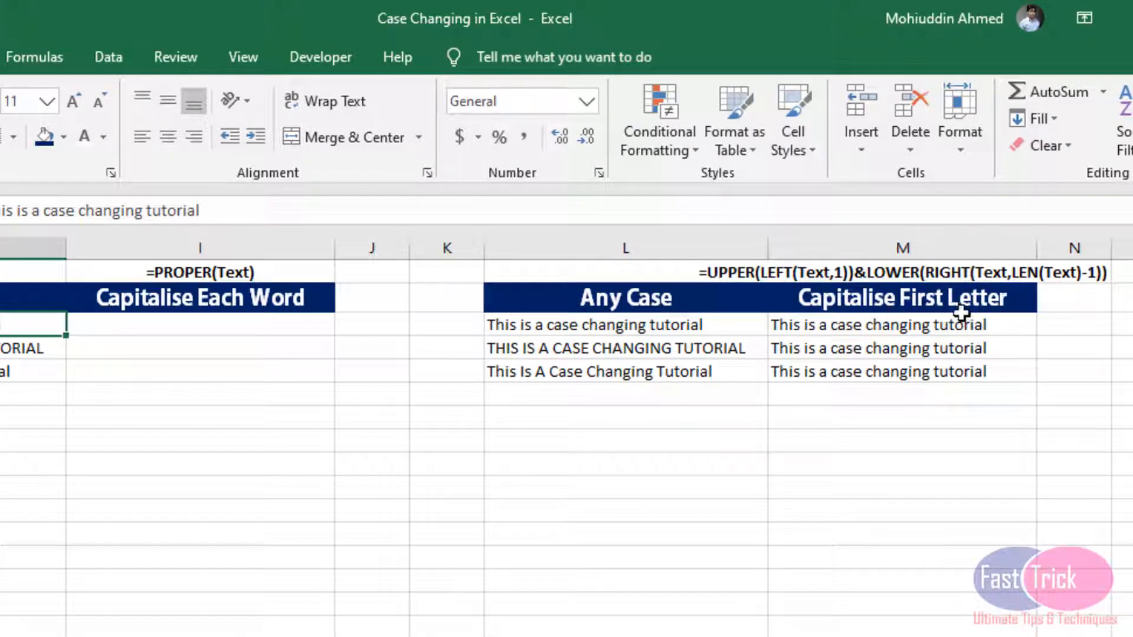
Clear the existing results in cells M3 to M5 under Capitalise First Letter.
left_click(873, 348)
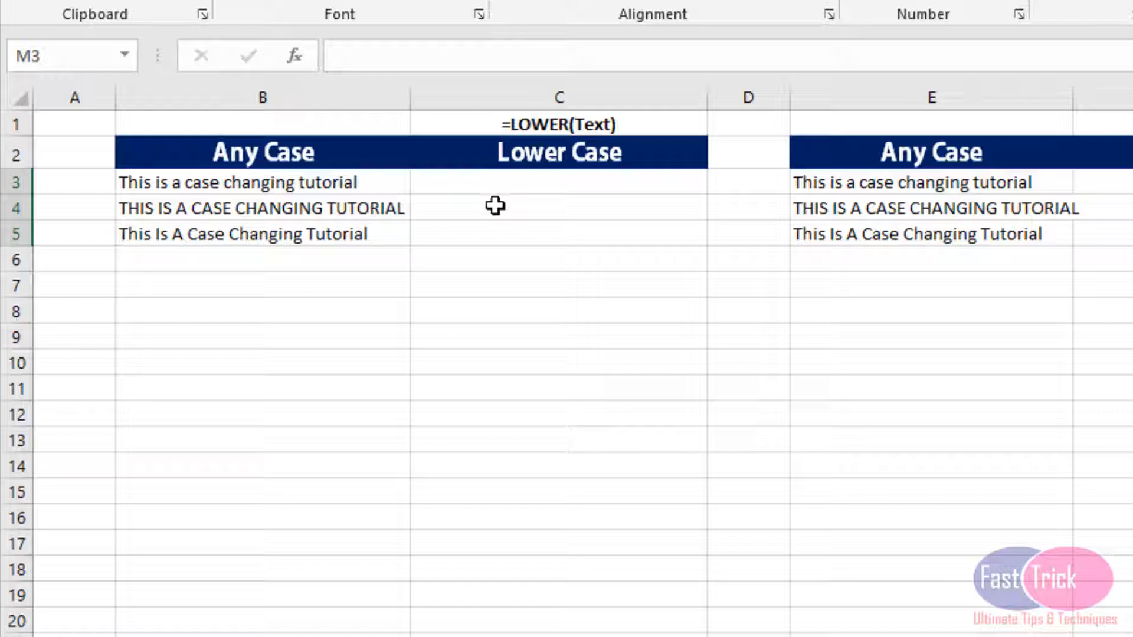
Enter the formula =LOWER(B3) in cell C3 to convert the first sample text to lower case.
left_click(495, 203)
left_click(487, 184)
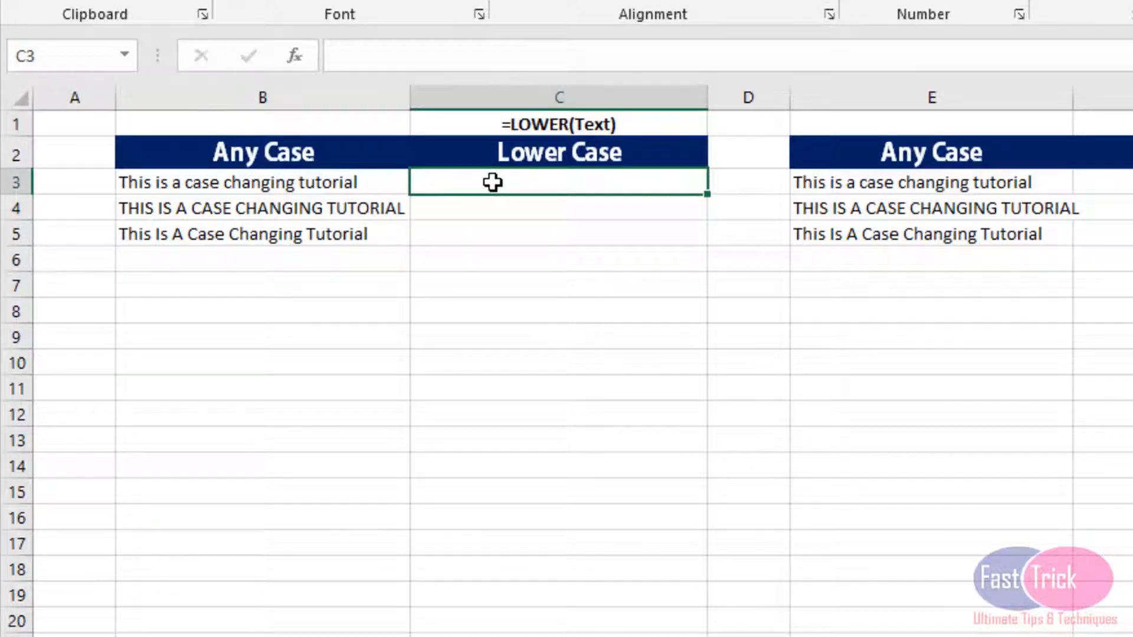
type("=")
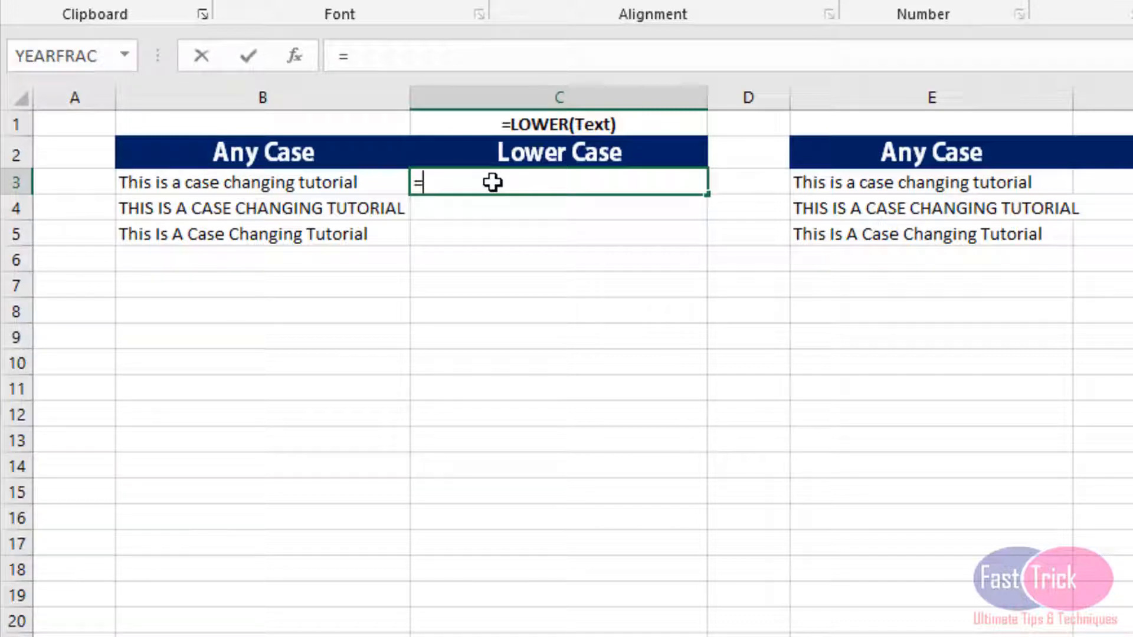
type("lowe")
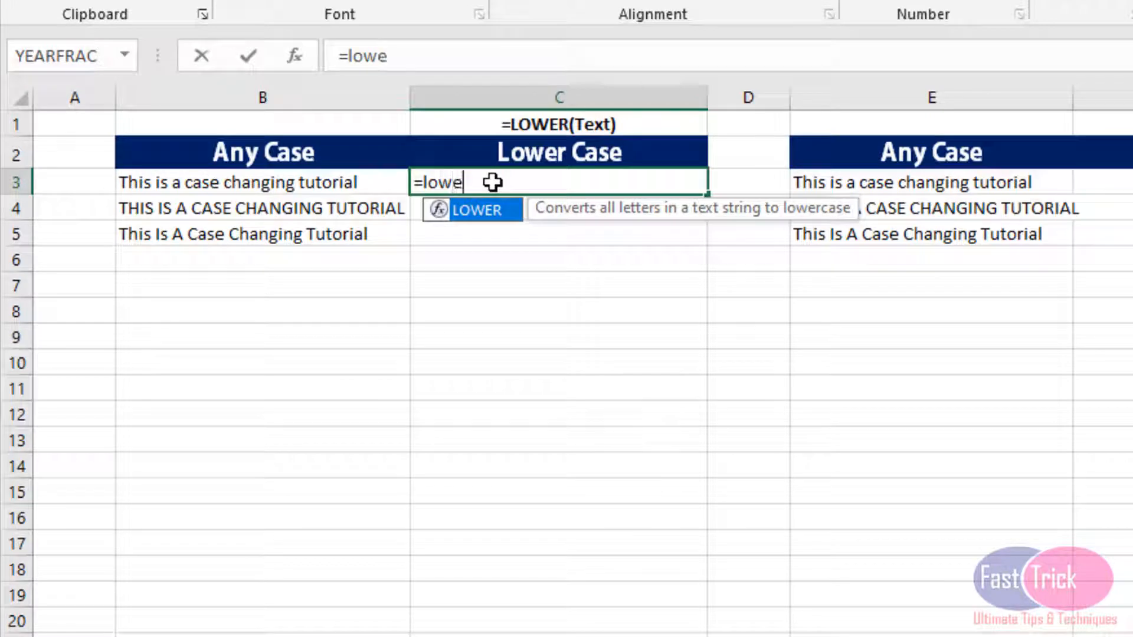
type("r(")
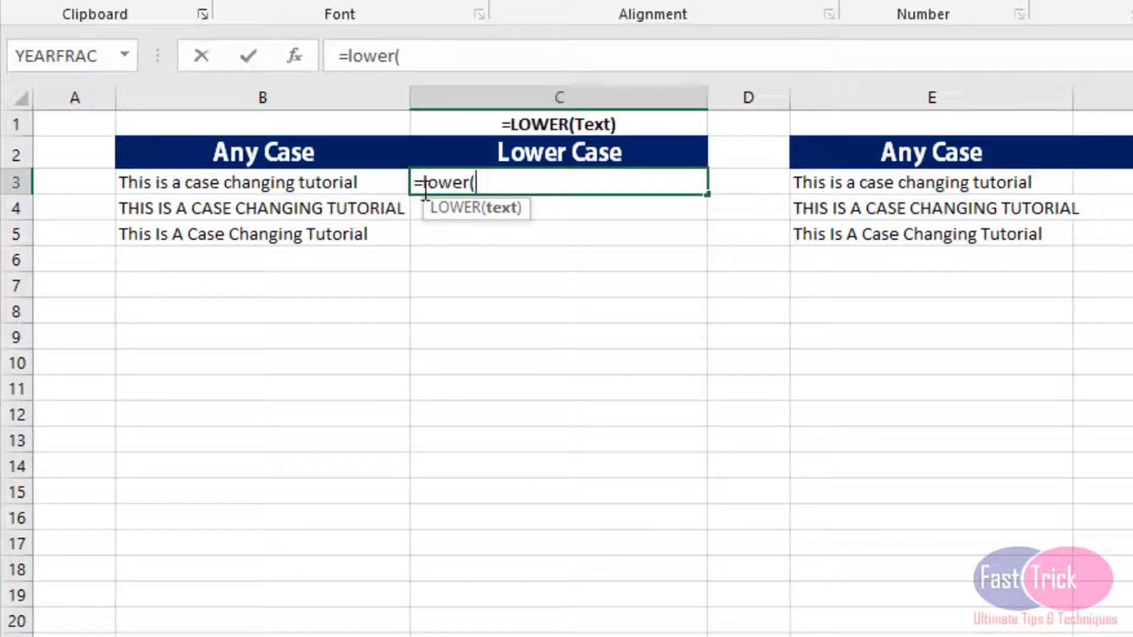
left_click(311, 182)
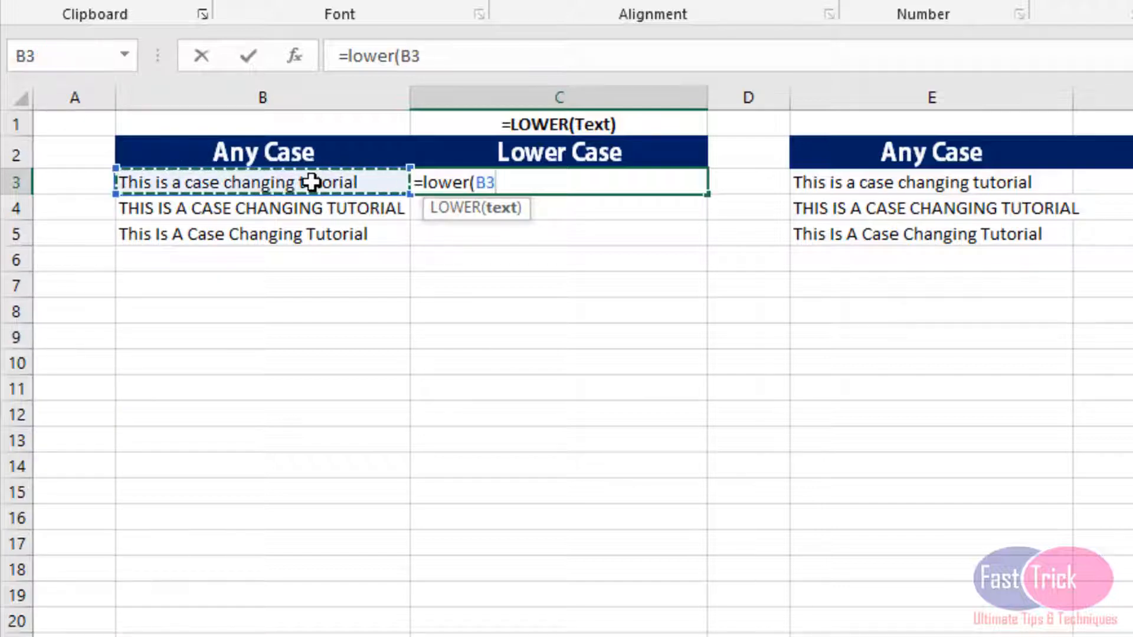
type(")")
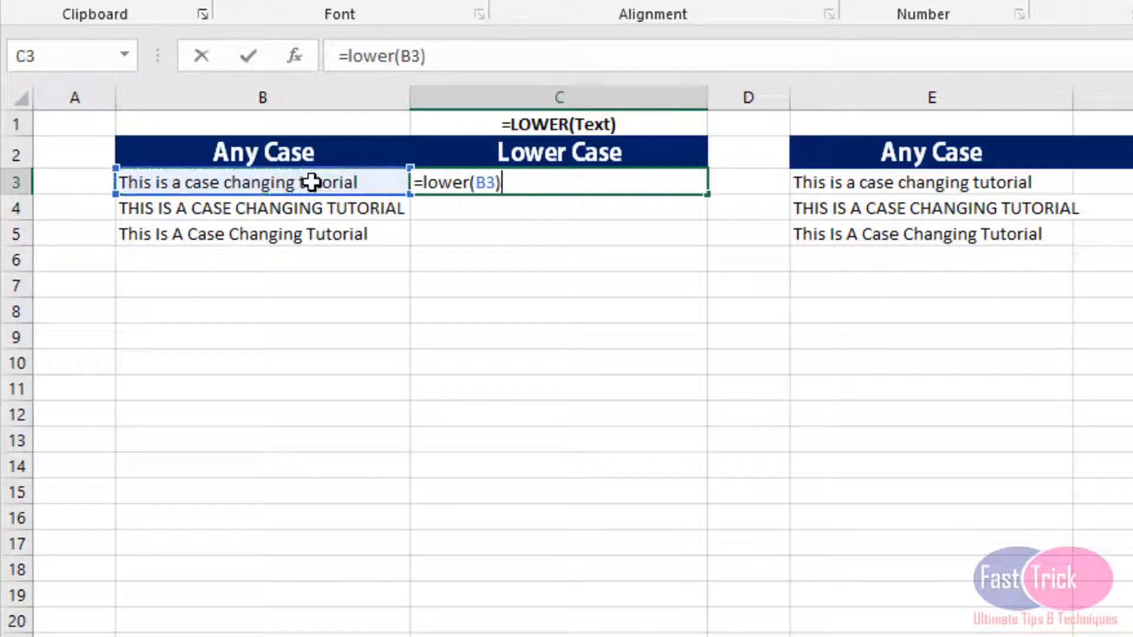
key("Return")
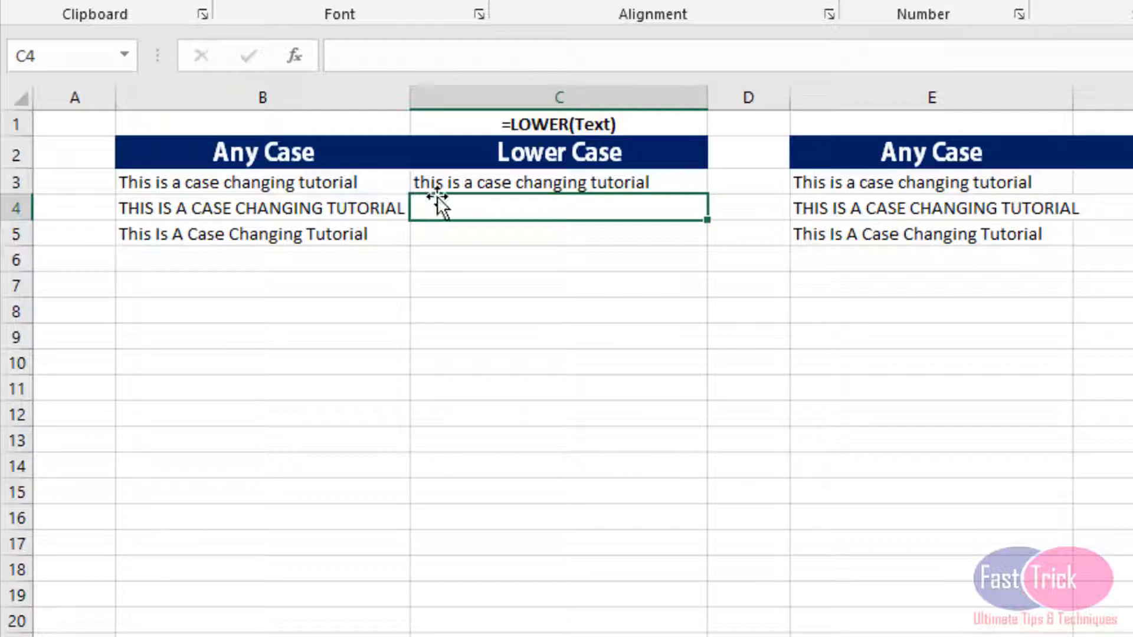
Copy the LOWER formula from cell C3 and paste only the formula into cells C4 and C5.
left_click(466, 188)
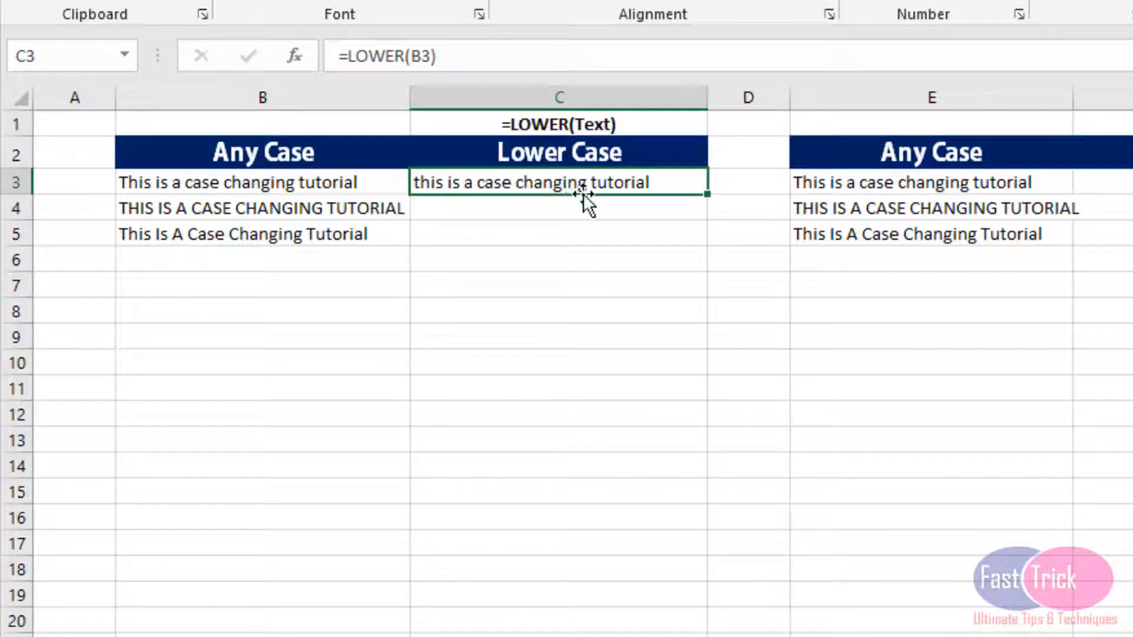
right_click(584, 178)
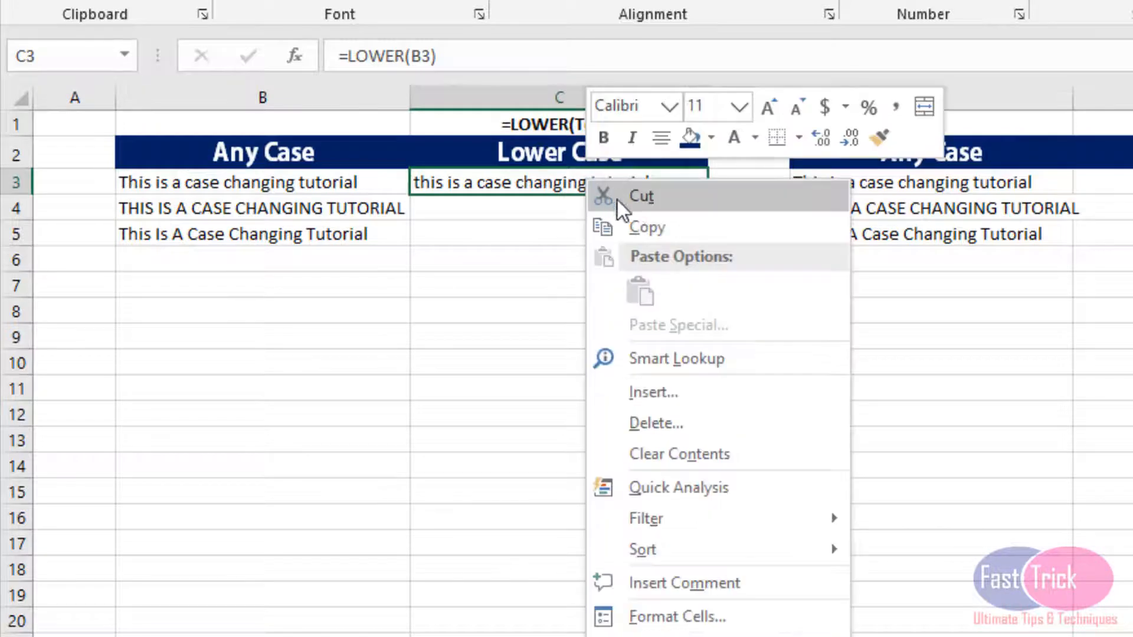
left_click(644, 229)
left_click_drag(587, 208, 566, 439)
mouse_move(511, 214)
left_mouse_down()
mouse_move(508, 236)
mouse_move(498, 228)
left_mouse_up()
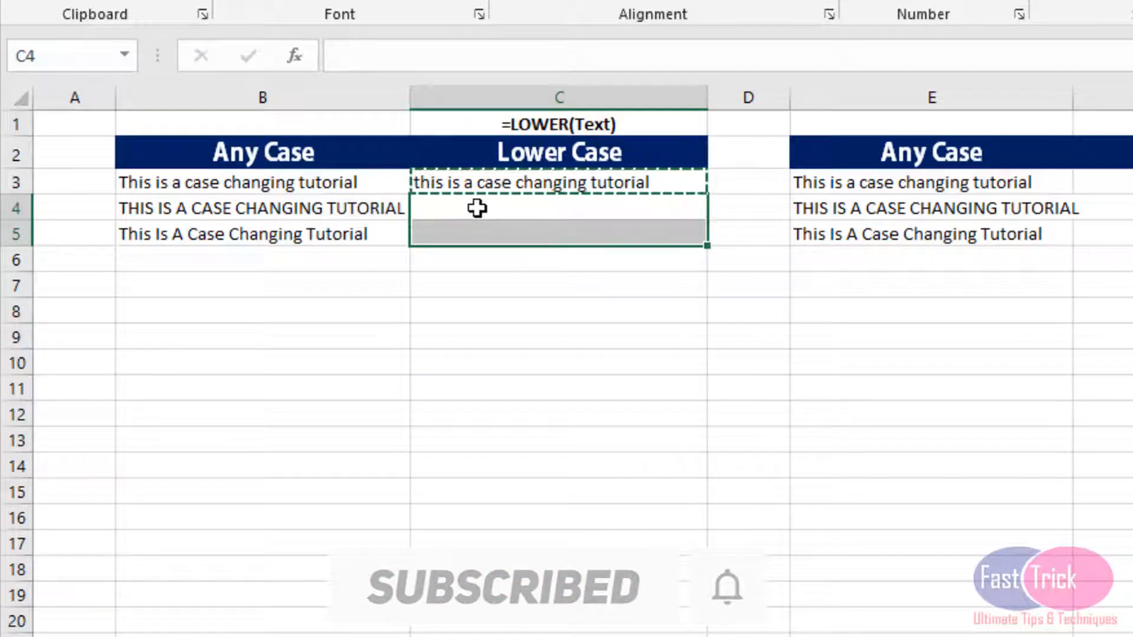
right_click(477, 207)
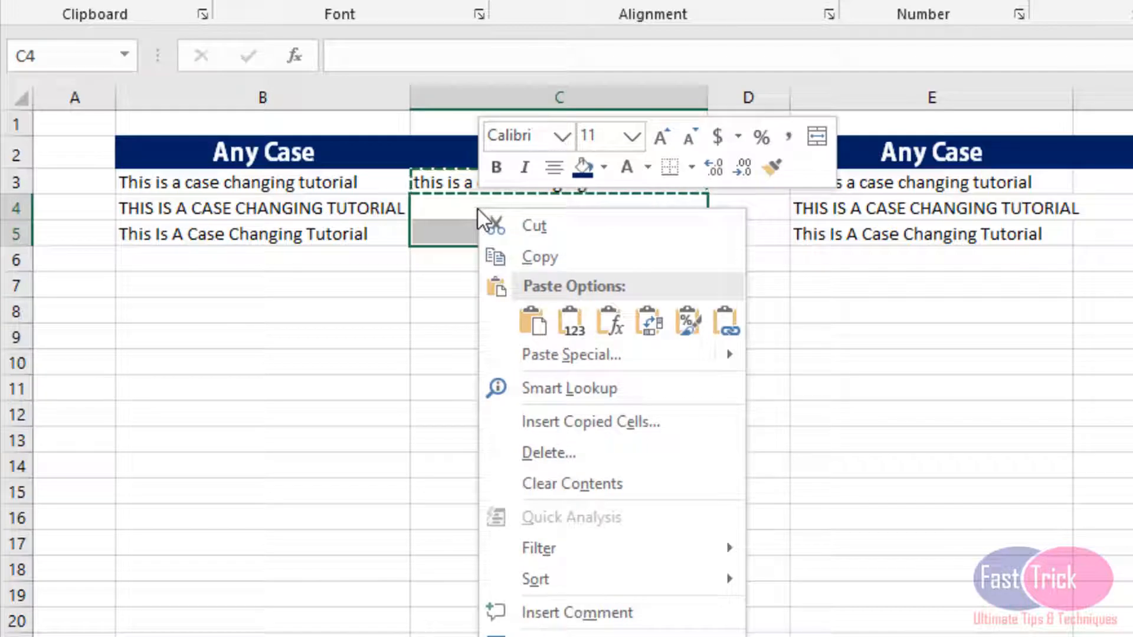
left_click(611, 324)
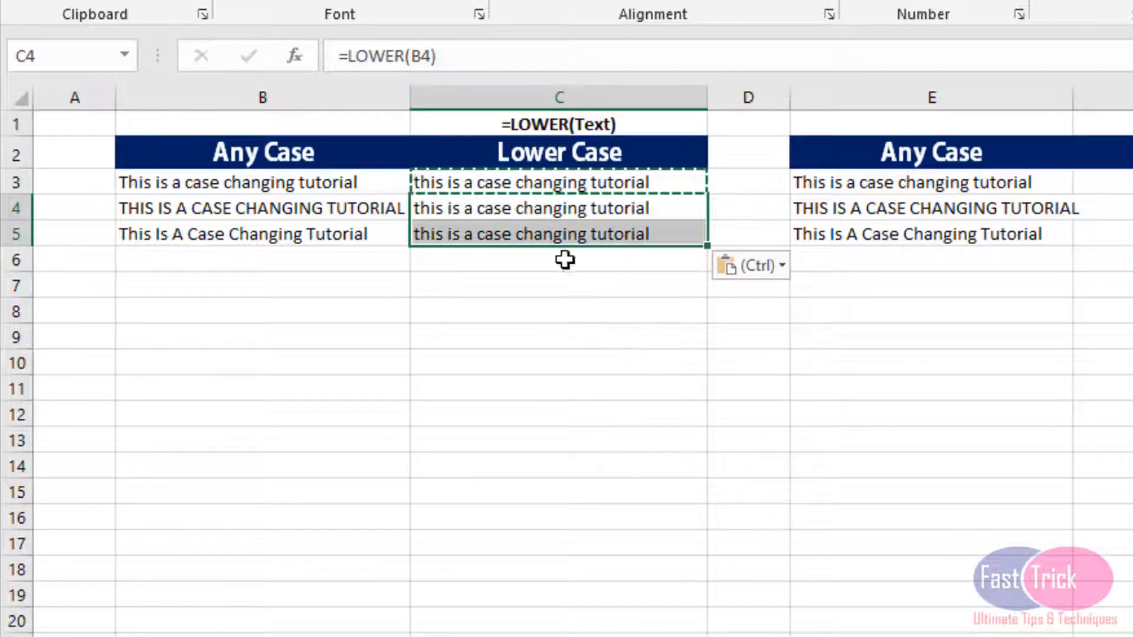
Compare the original texts in B4 and B5 with their lower-case results in C4 and C5.
left_click(523, 211)
left_click(373, 207)
left_click(372, 233)
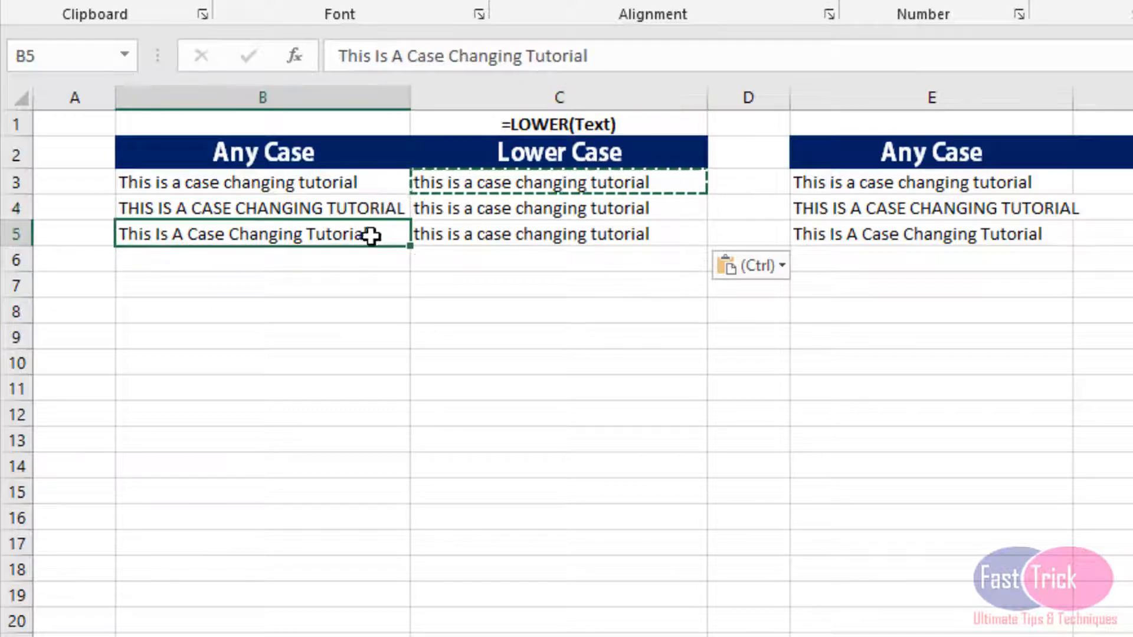
left_click(356, 210)
left_click(360, 231)
left_click(356, 210)
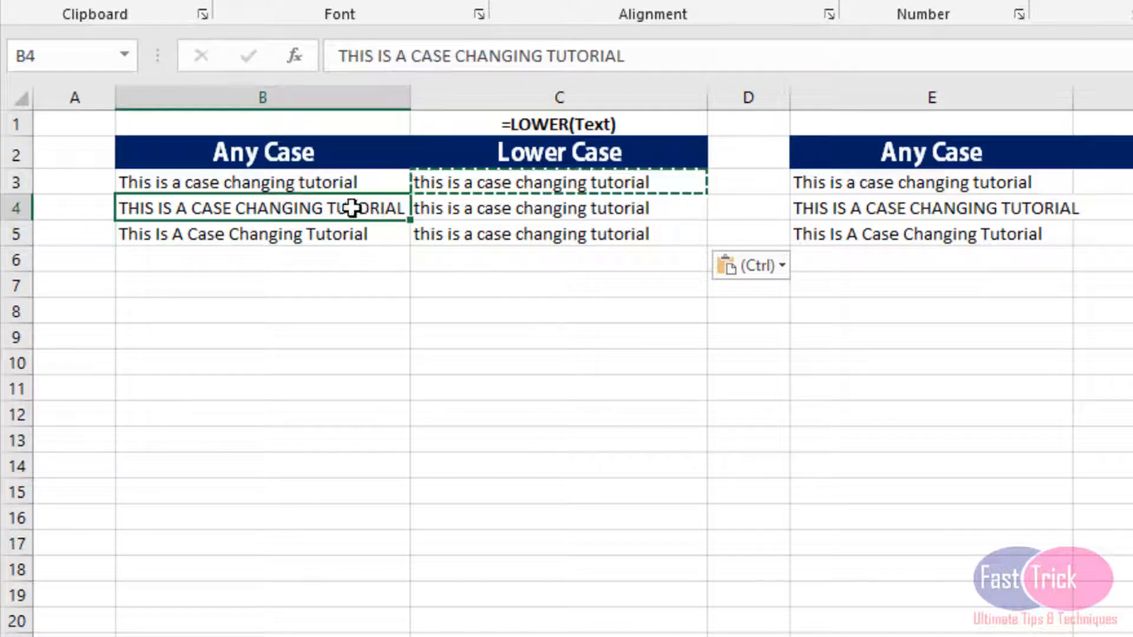
left_click(478, 212)
left_click(496, 235)
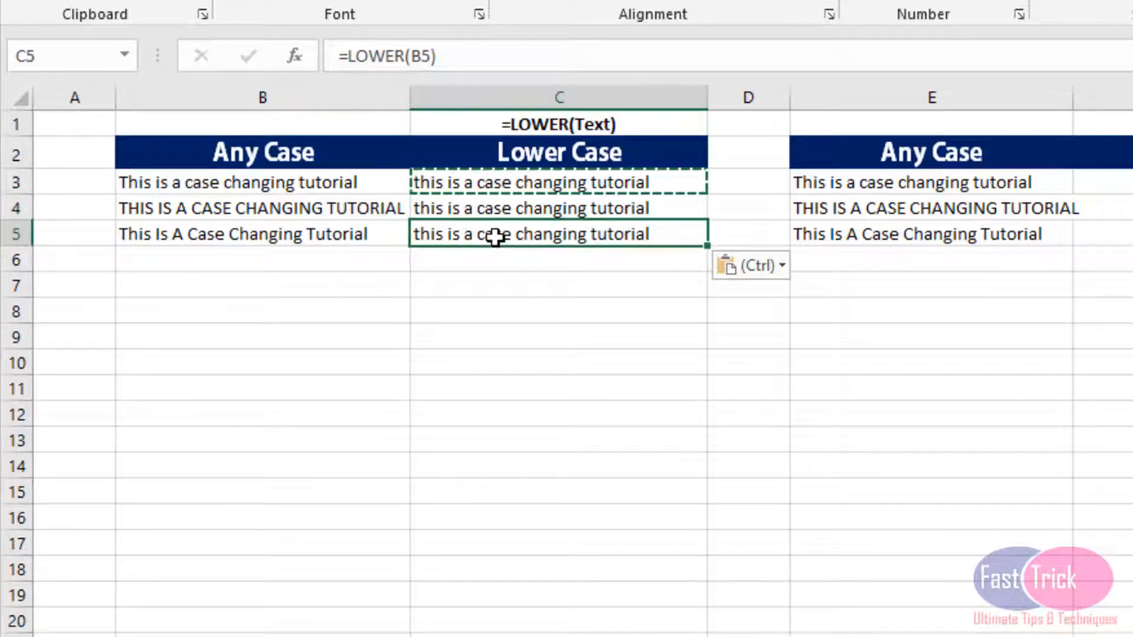
Clear the pasted formulas from cells C4 and C5.
left_click_drag(503, 218, 504, 224)
key("Delete")
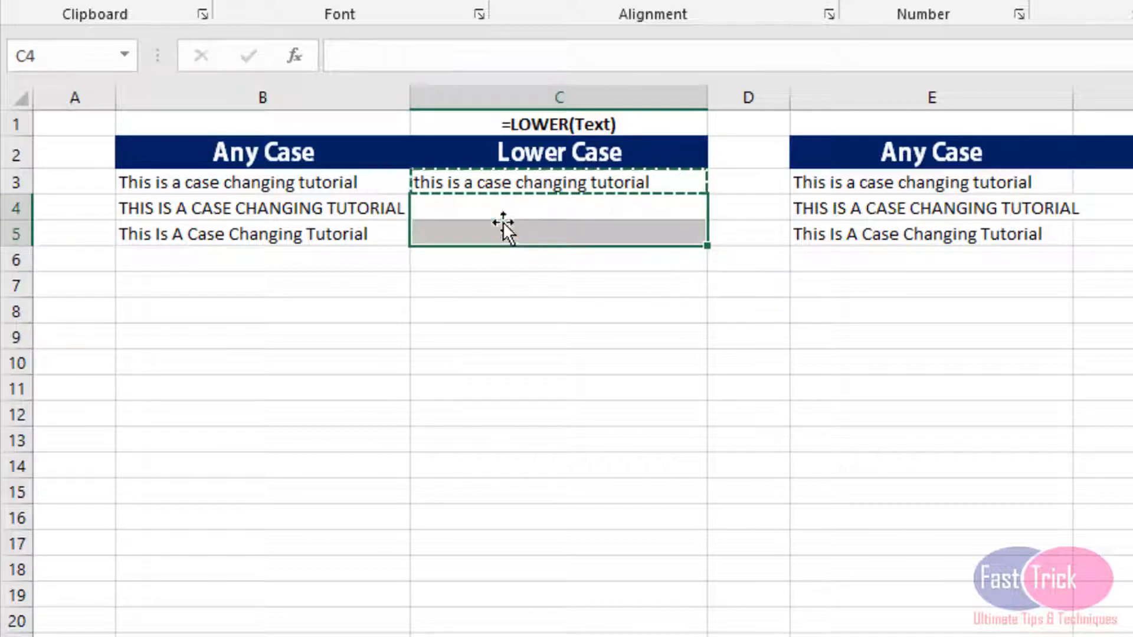
Fill the LOWER formula from cell C3 down through cell C5.
left_click(511, 181)
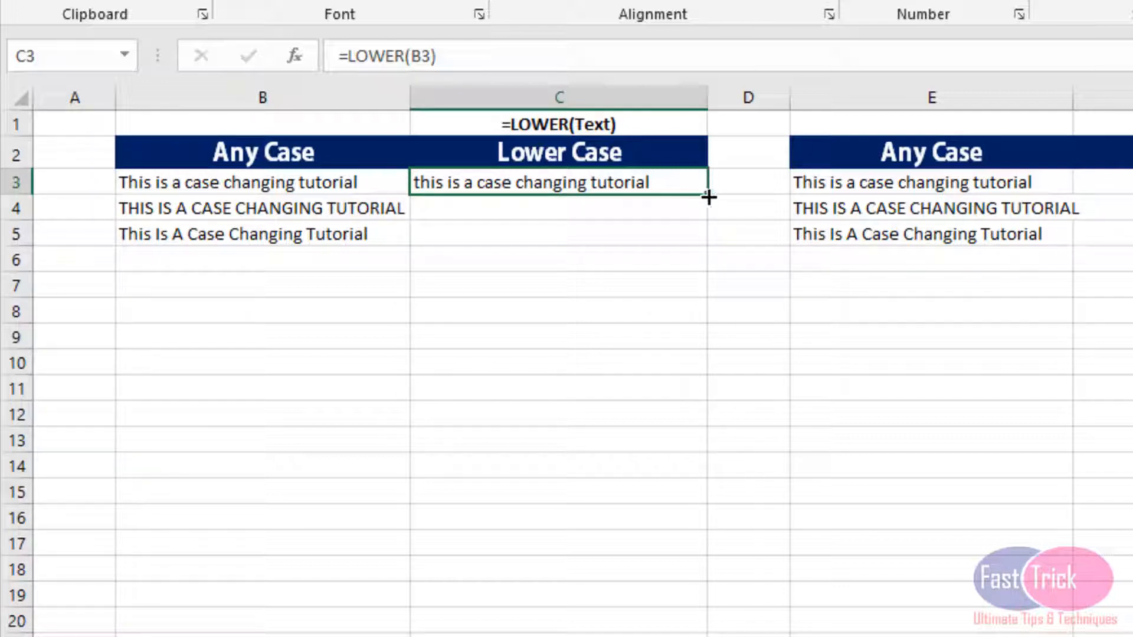
left_click_drag(708, 204, 702, 236)
Check the filled formulas in C4 and C5 against the source texts in column B and the LOWER pattern in C1.
left_click(602, 235)
left_click(588, 210)
left_click(584, 232)
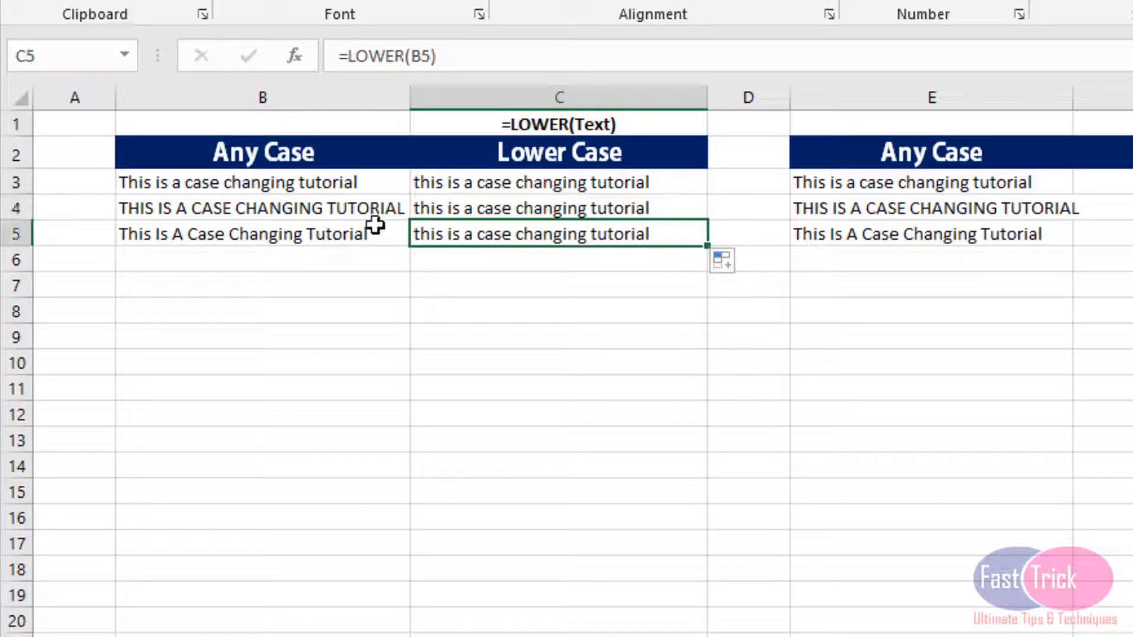
left_click(333, 210)
left_click(331, 232)
left_click(525, 214)
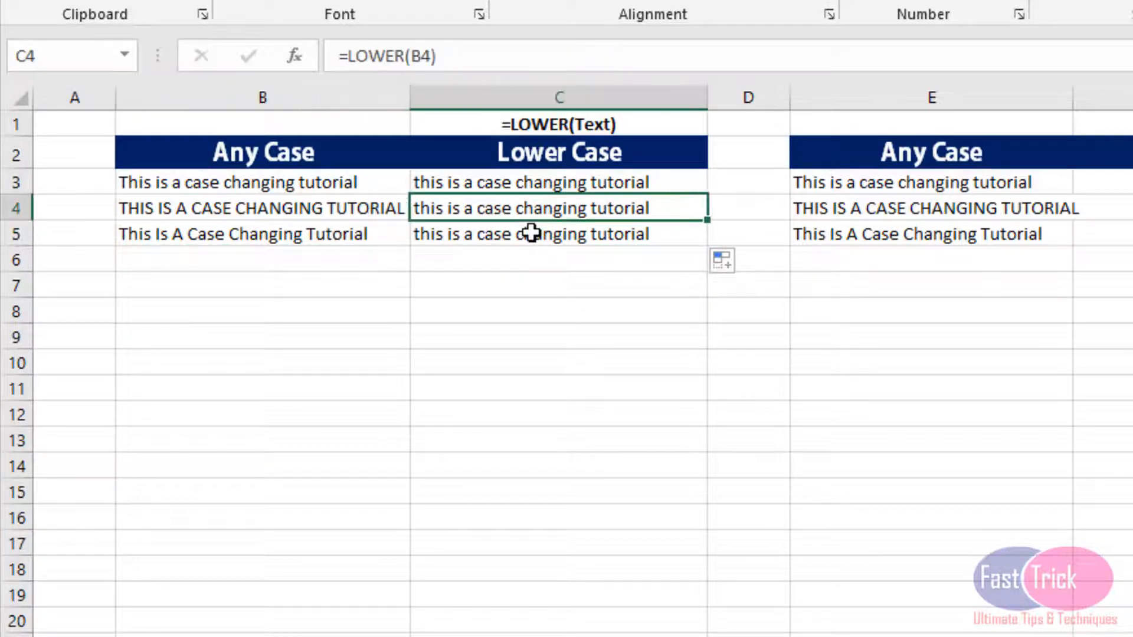
left_click(531, 233)
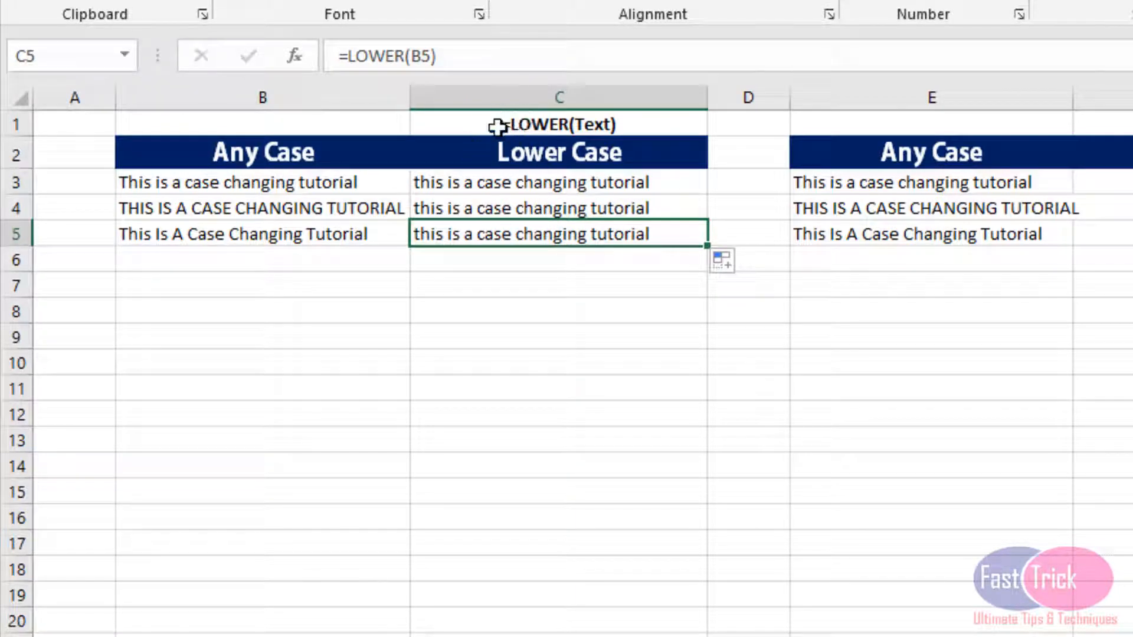
left_click(524, 122)
left_click(549, 144)
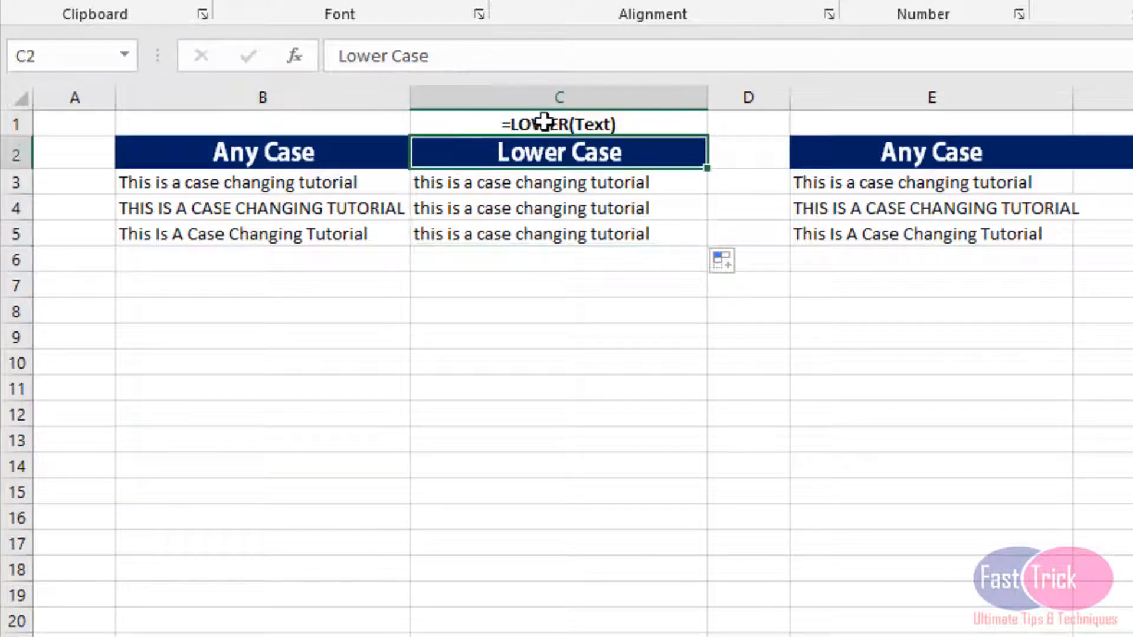
left_click(546, 125)
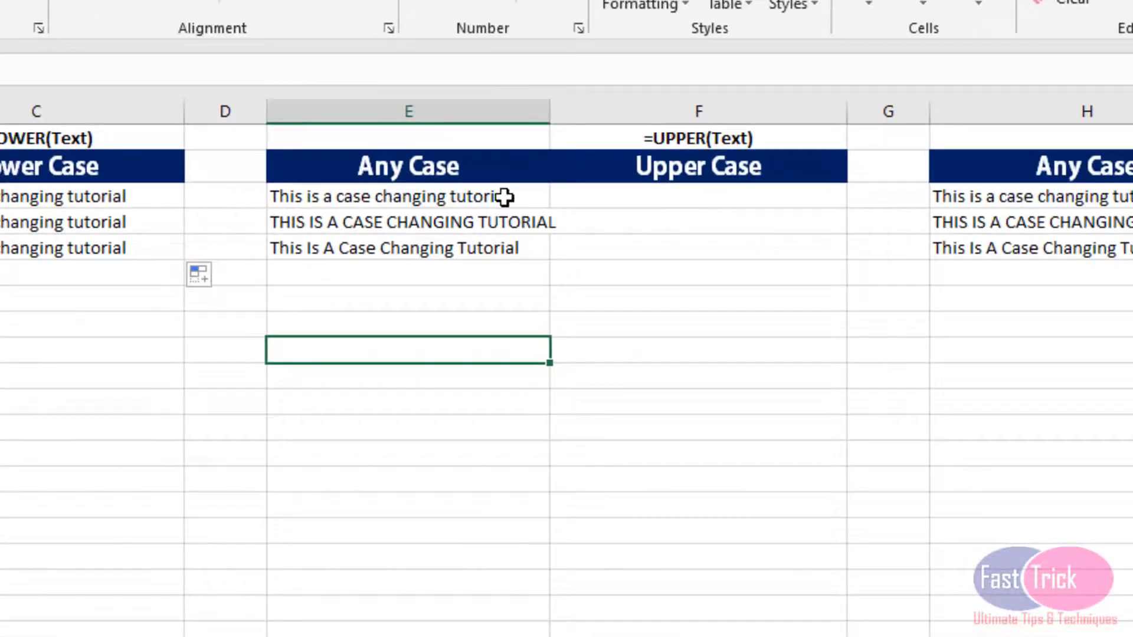
Enter the formula =UPPER(E3) in cell F3 to convert the first sample text to upper case.
left_click(480, 197)
left_click(646, 199)
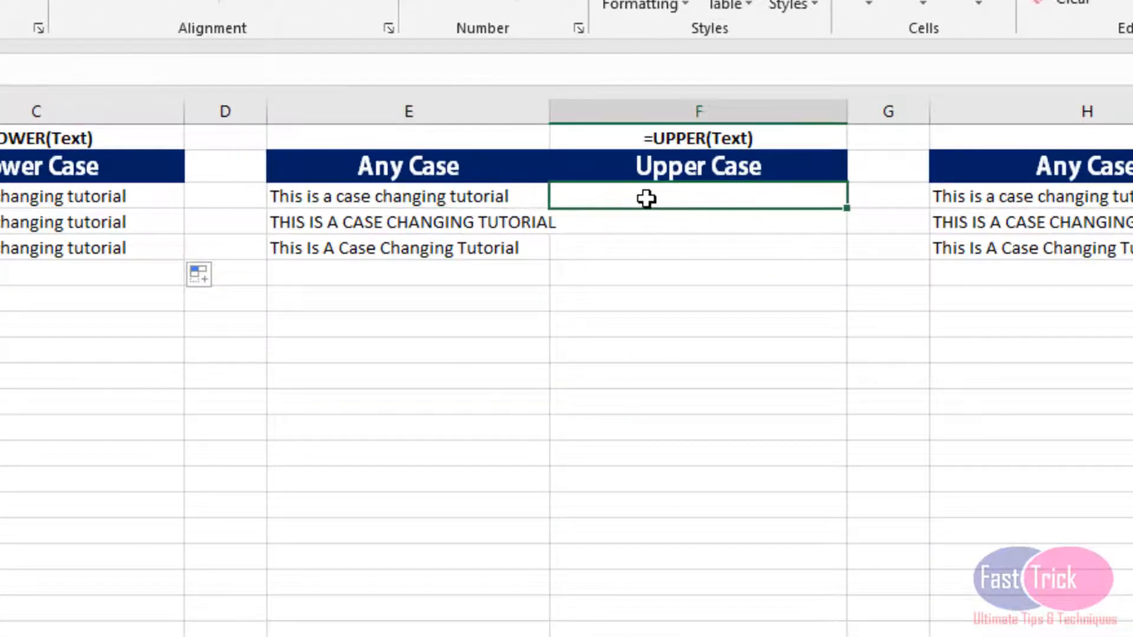
left_click(650, 230)
left_click(639, 197)
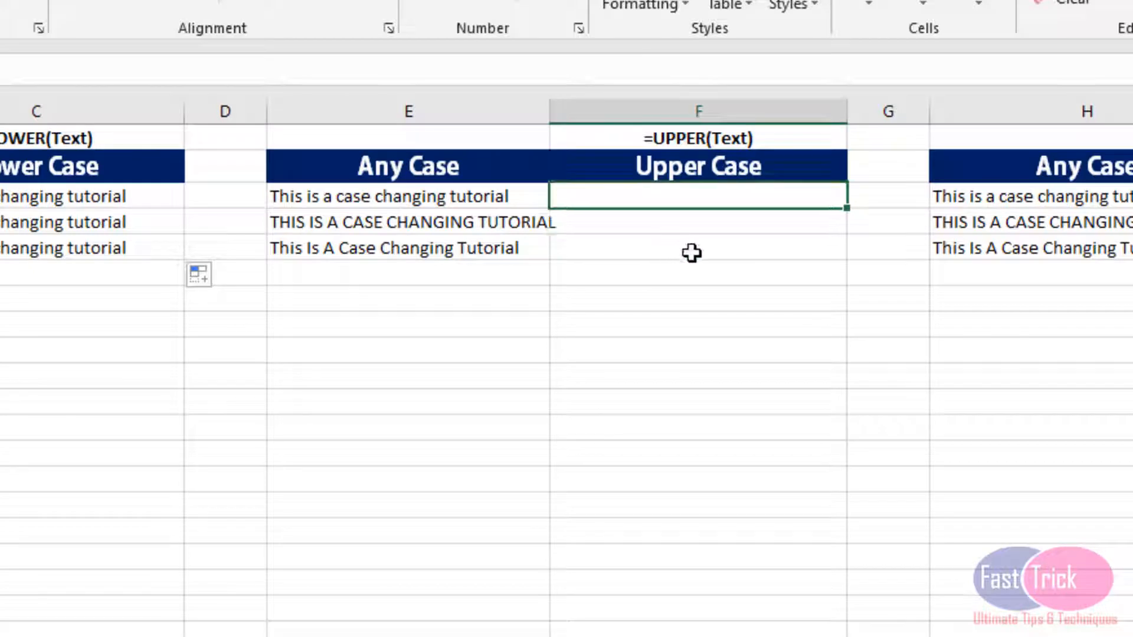
type("=")
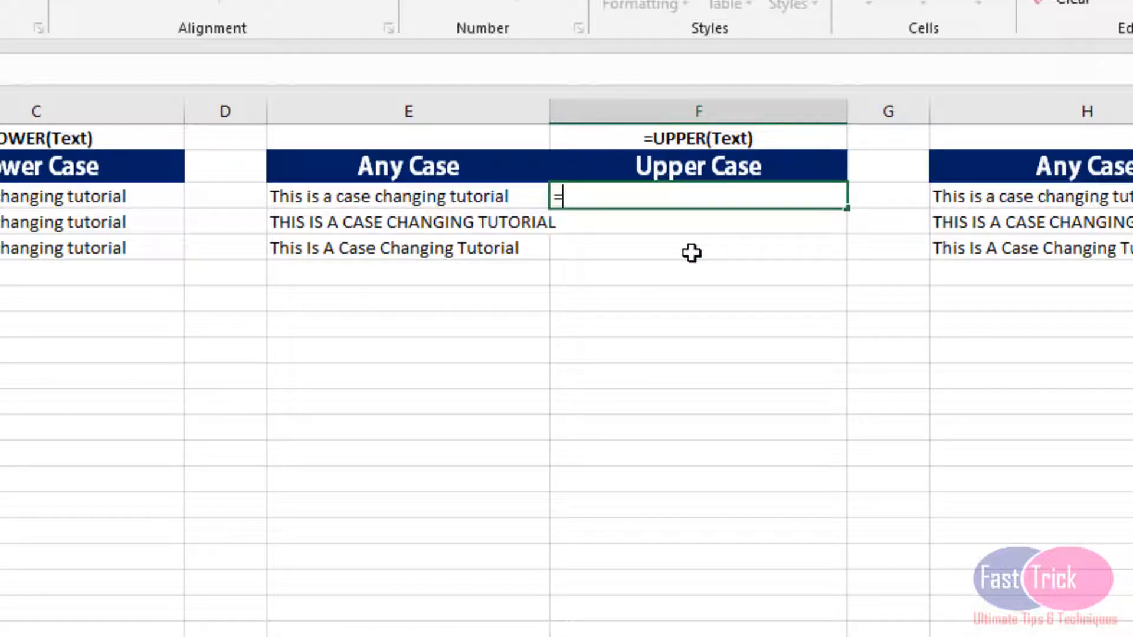
type("upp")
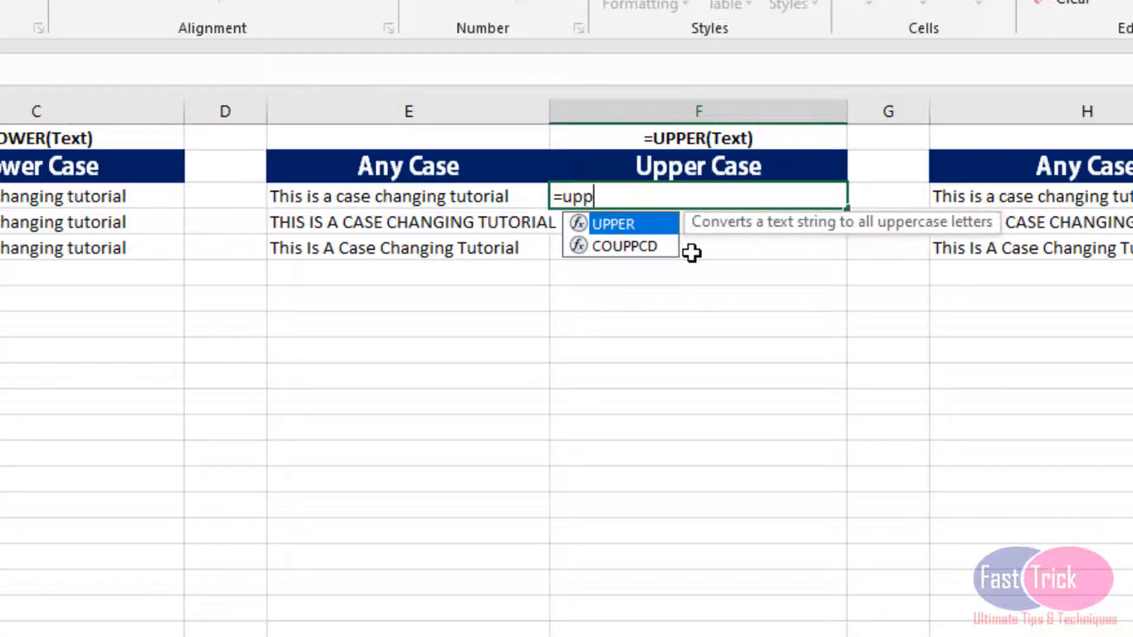
type("er(")
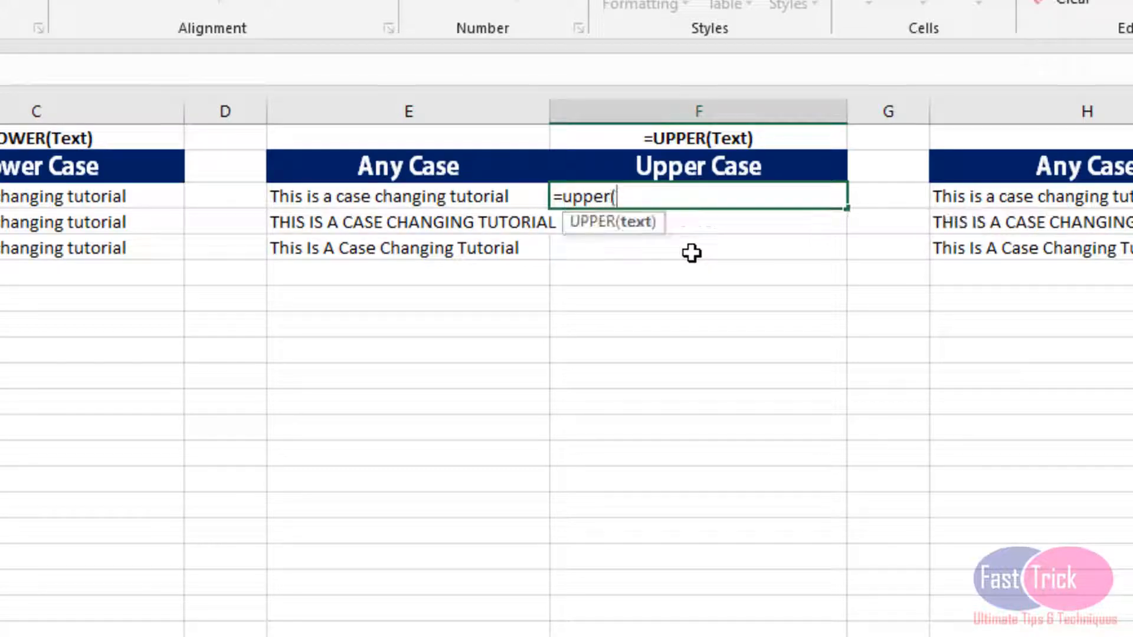
left_click(404, 198)
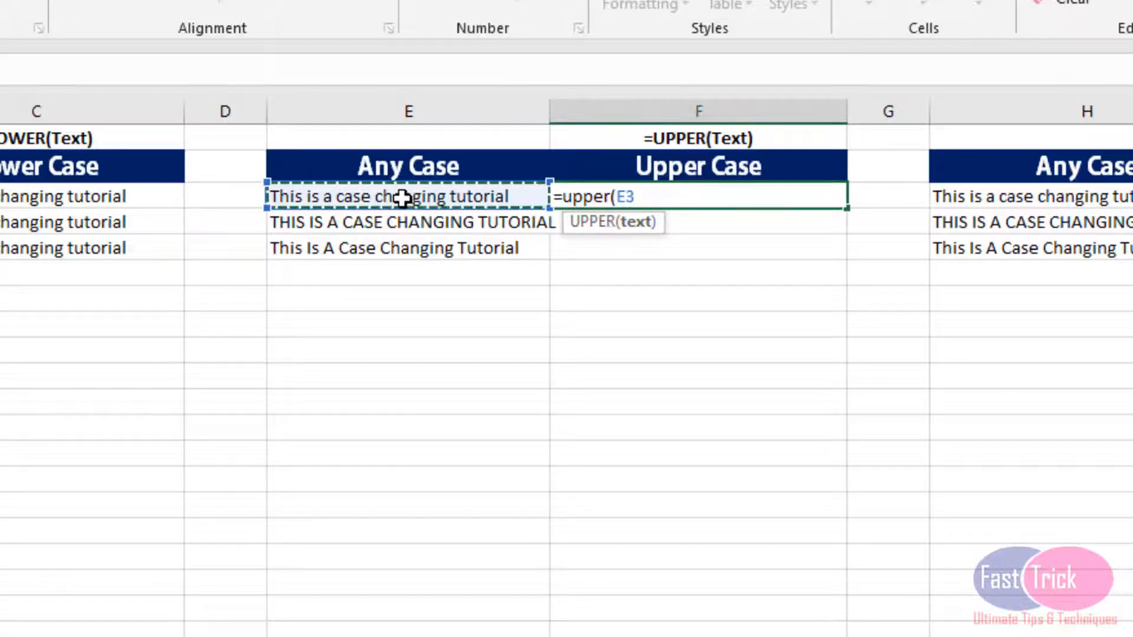
type(")")
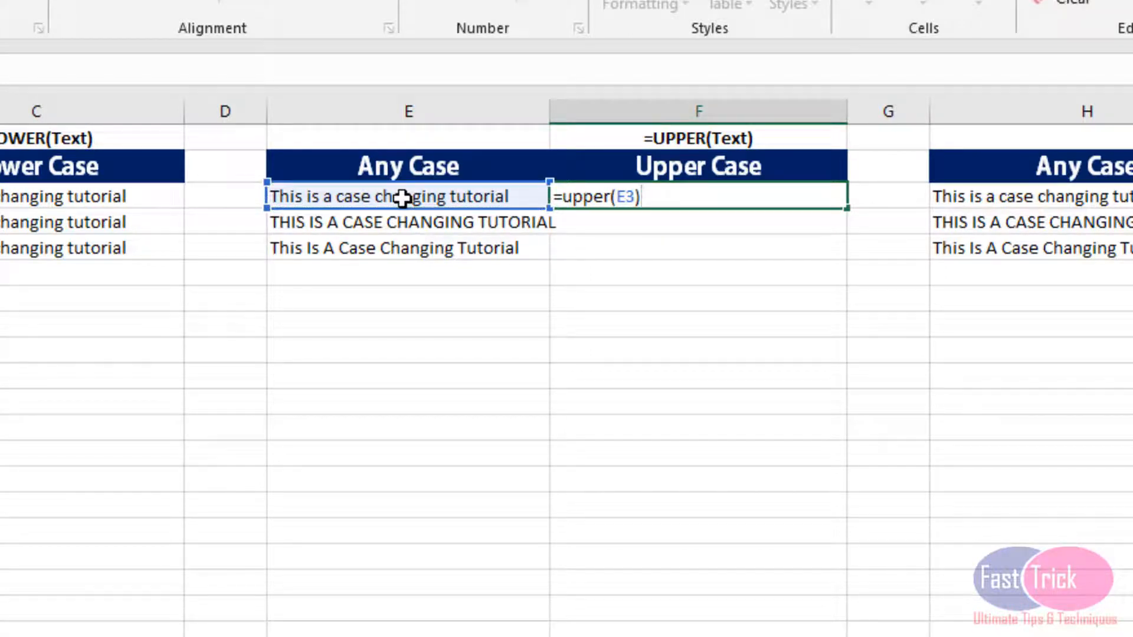
key("Return")
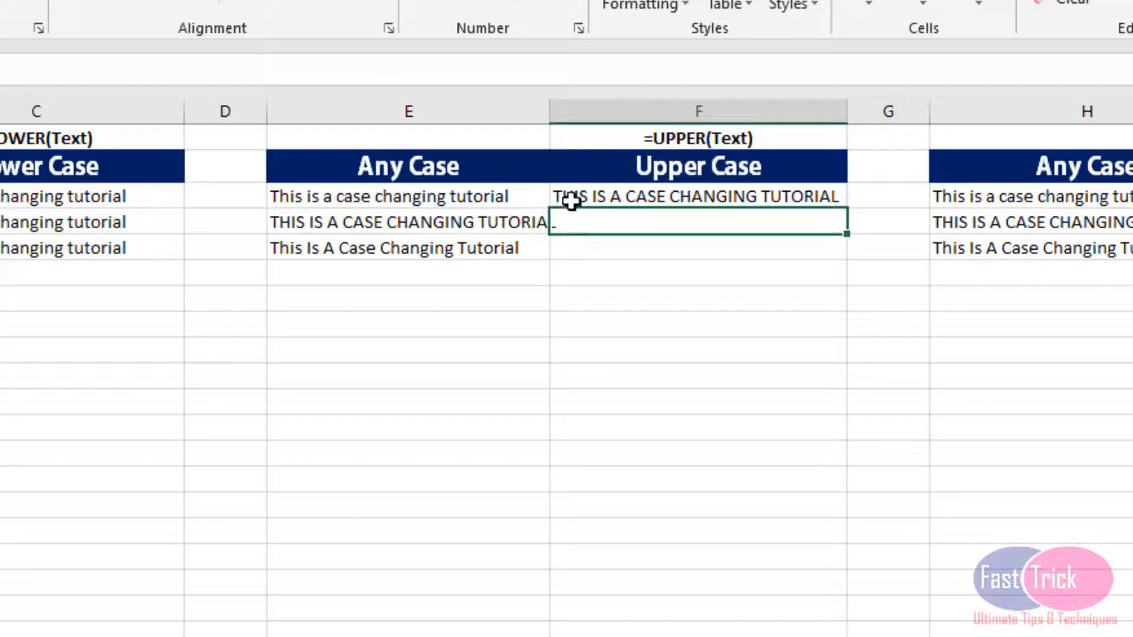
Fill the UPPER formula from cell F3 down through cell F5.
left_click(569, 197)
left_click(416, 194)
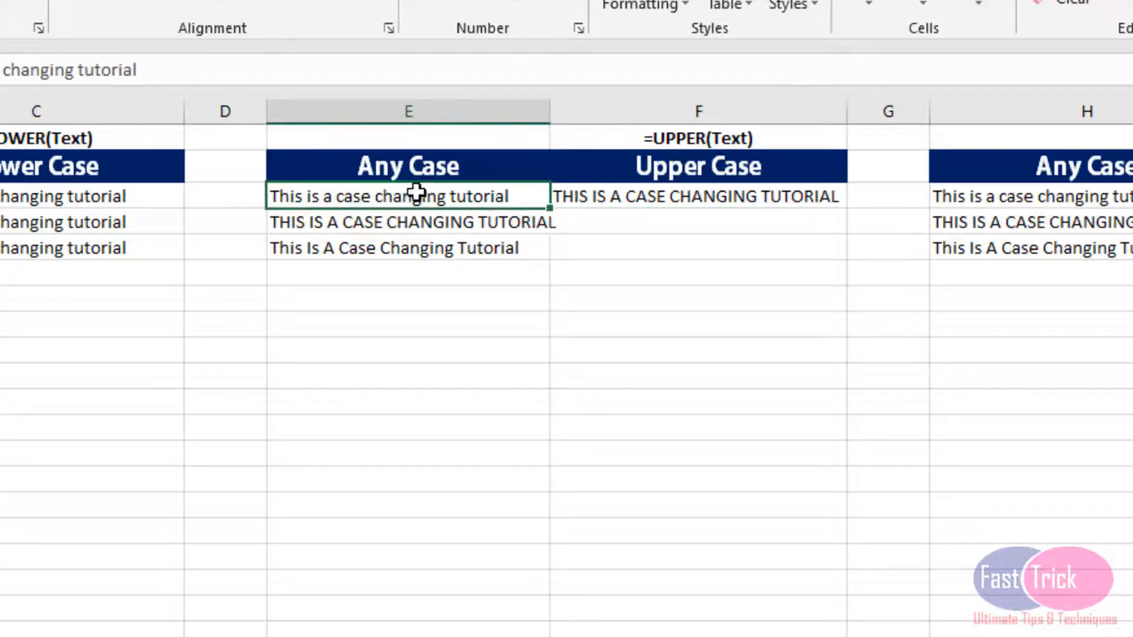
left_click(593, 197)
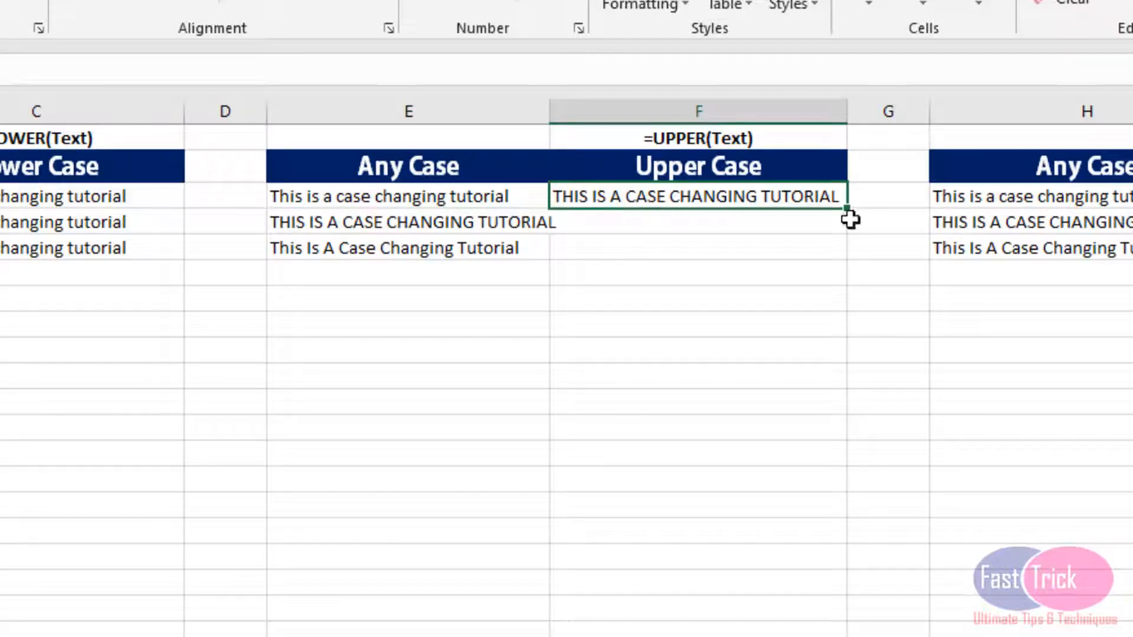
left_click_drag(849, 210, 835, 255)
Compare the source texts in E4 and E5 with their upper-case results in F4 and F5.
left_click(727, 222)
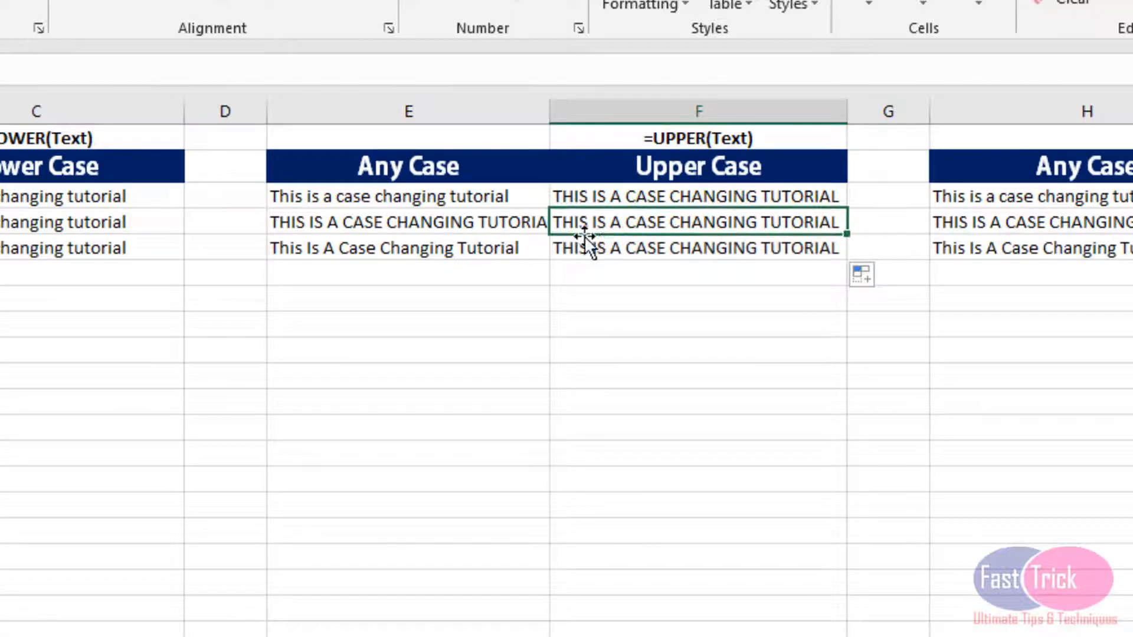
left_click(480, 223)
left_click(481, 245)
left_click(472, 227)
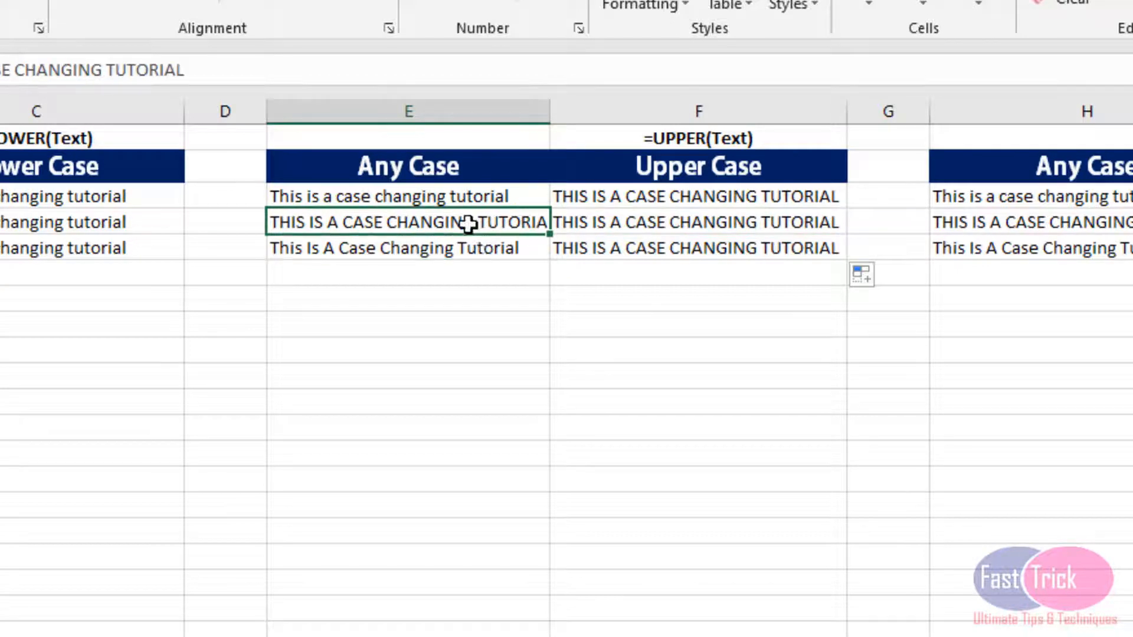
left_click(493, 250)
left_click(604, 222)
left_click(619, 245)
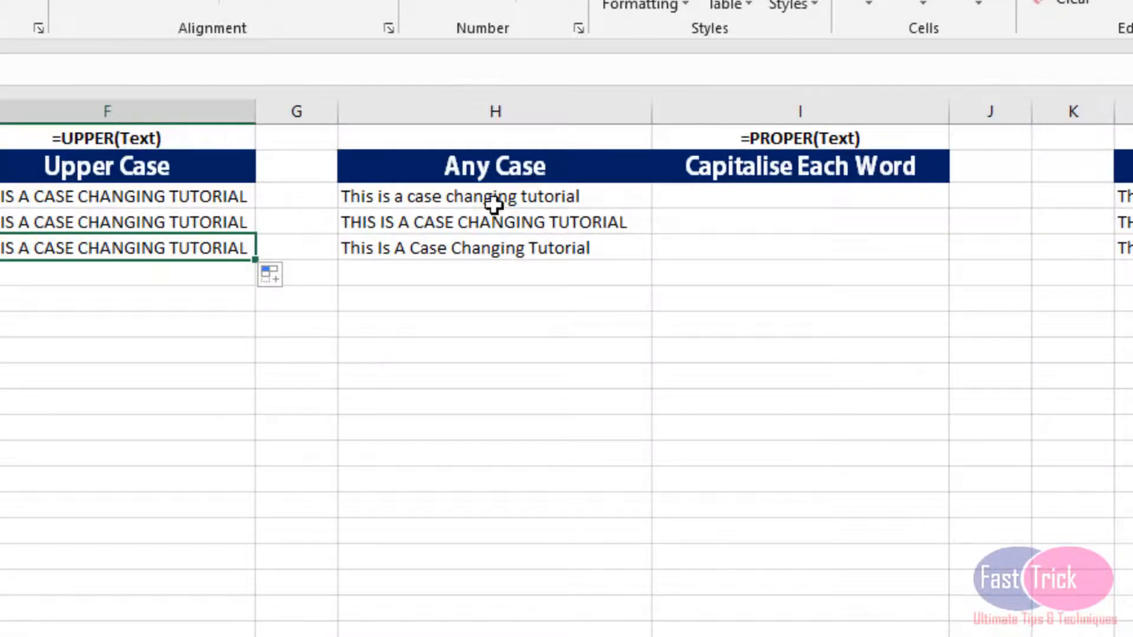
Enter the formula =PROPER(H3) in cell I3 to capitalise each word of the first sample text.
left_click(517, 197)
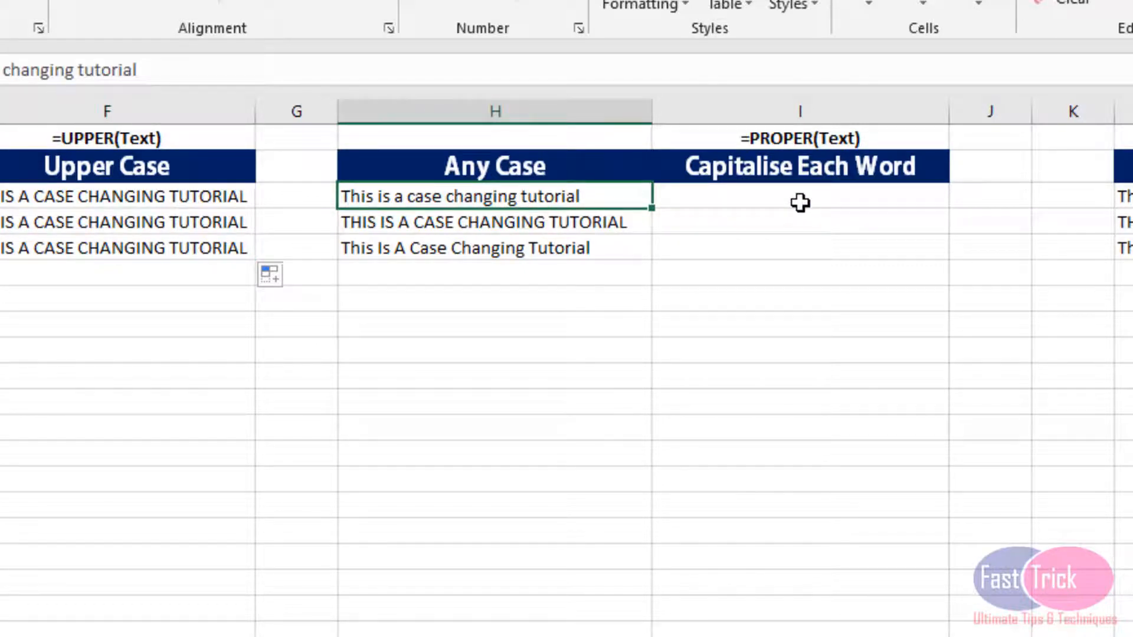
left_click(764, 223)
left_click(754, 196)
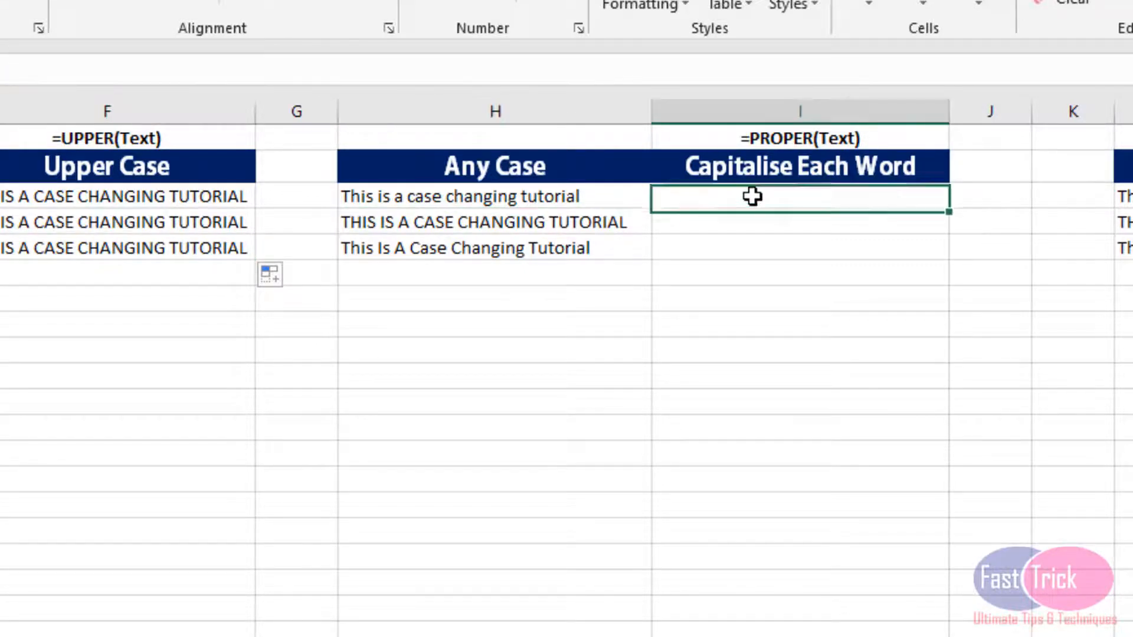
type("=")
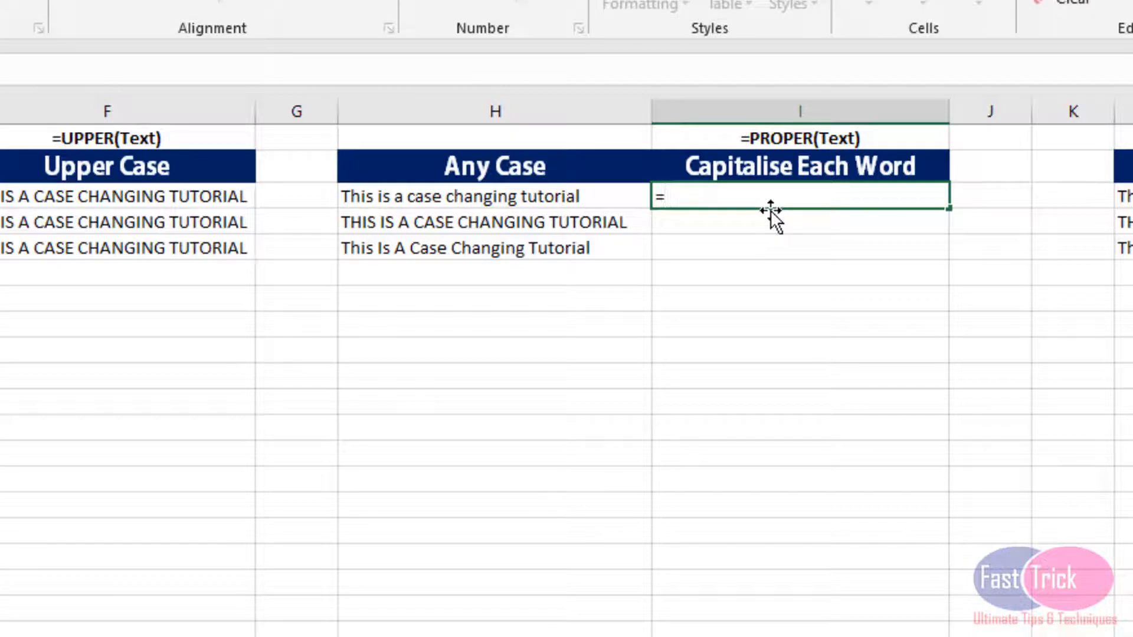
type("pr")
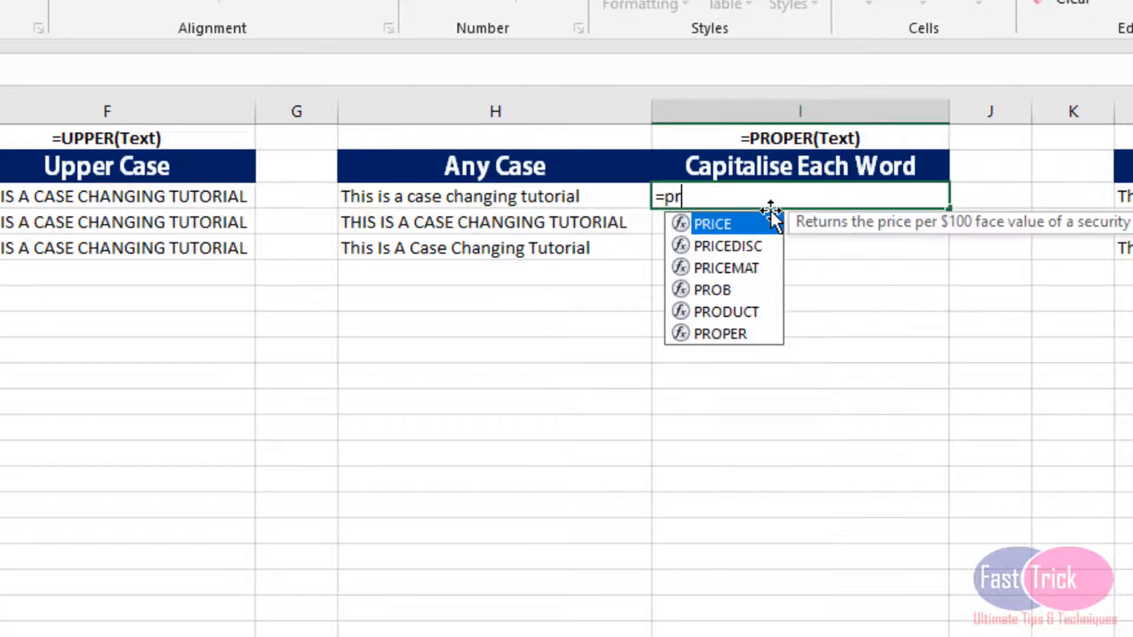
type("oper")
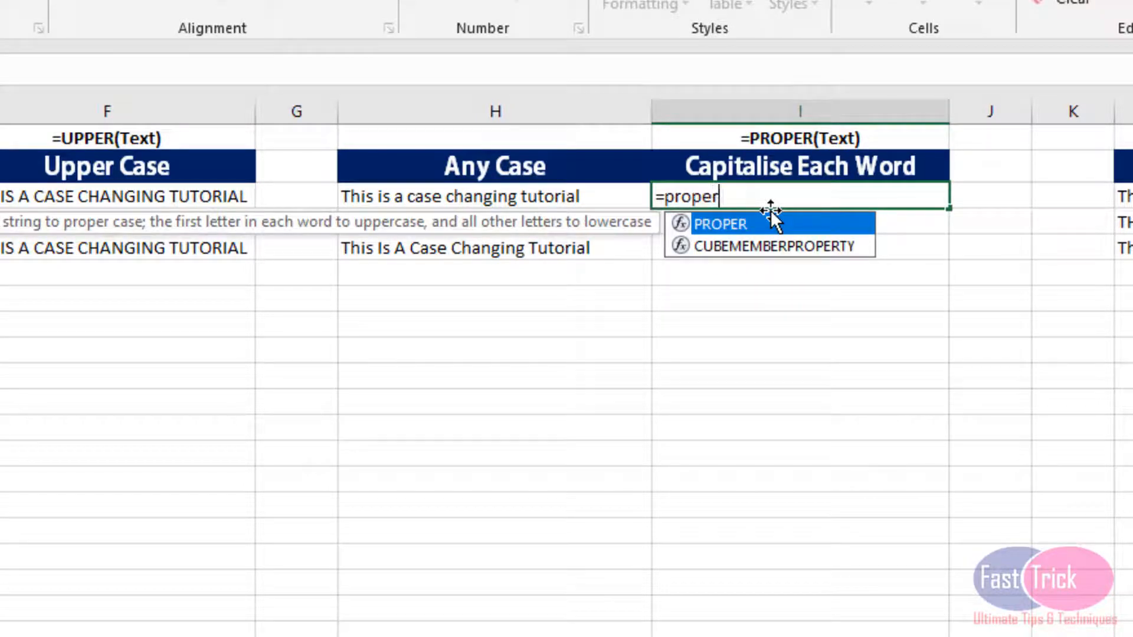
type("(")
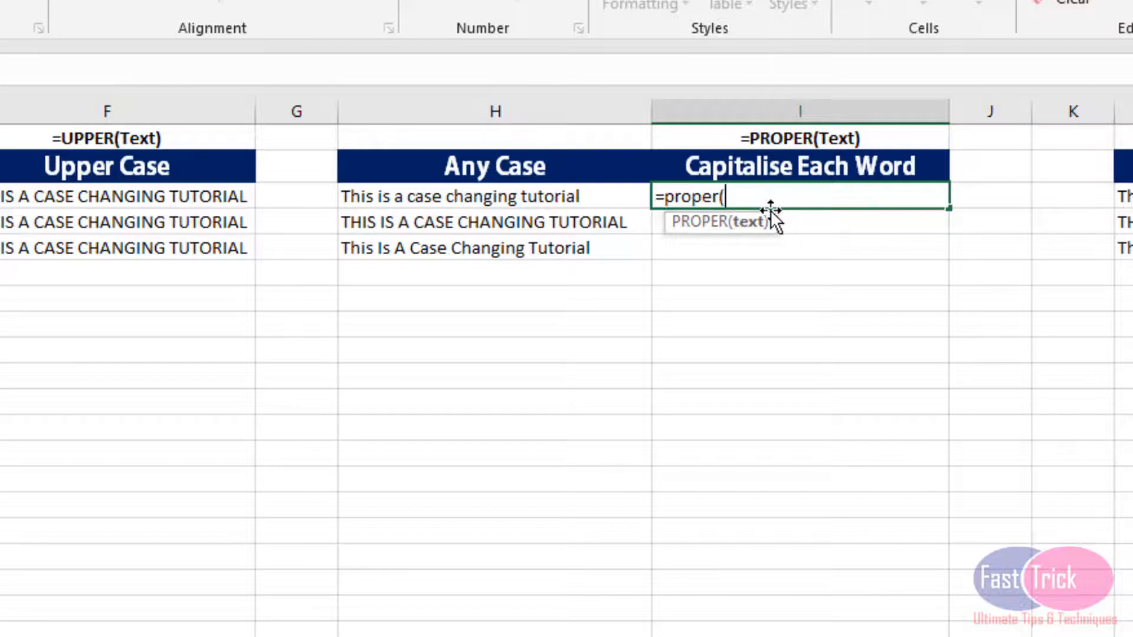
left_click(509, 197)
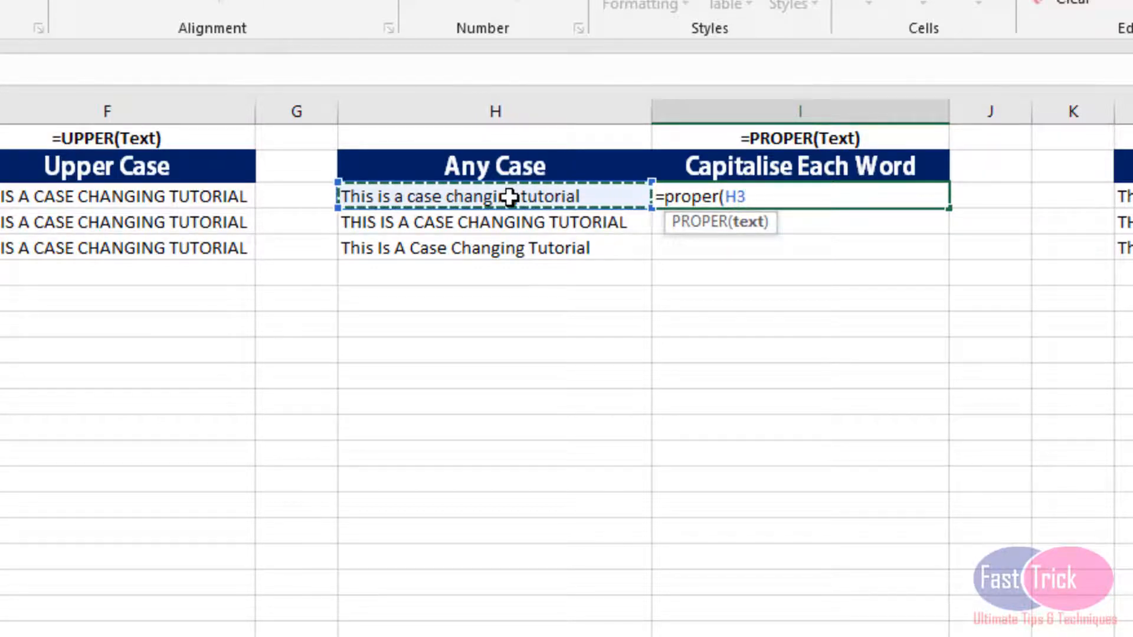
type(")")
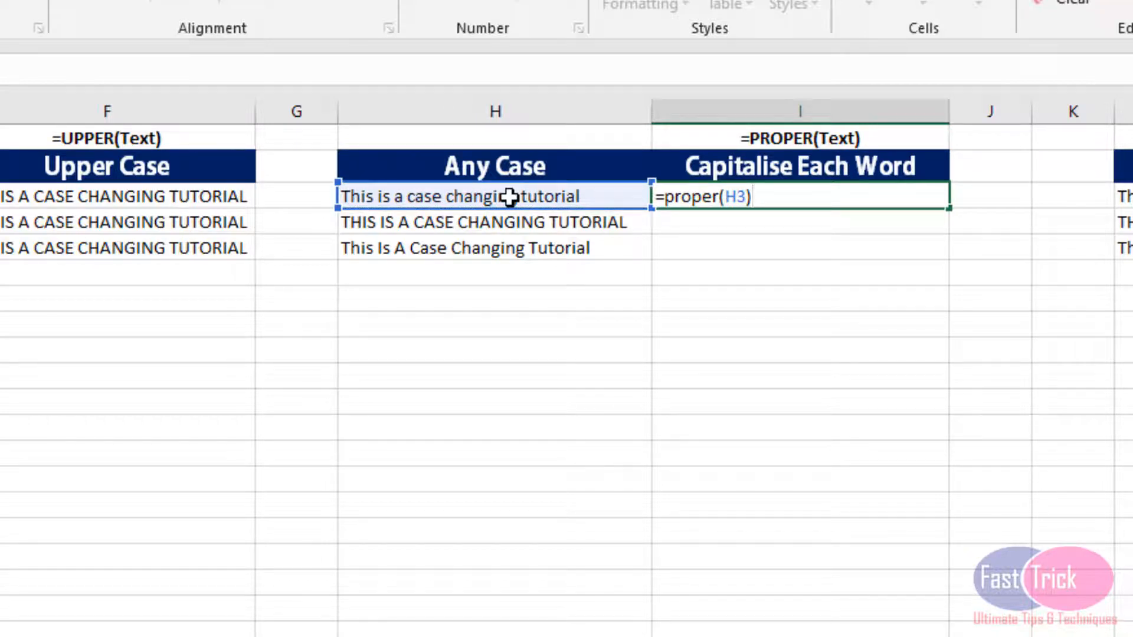
key("Return")
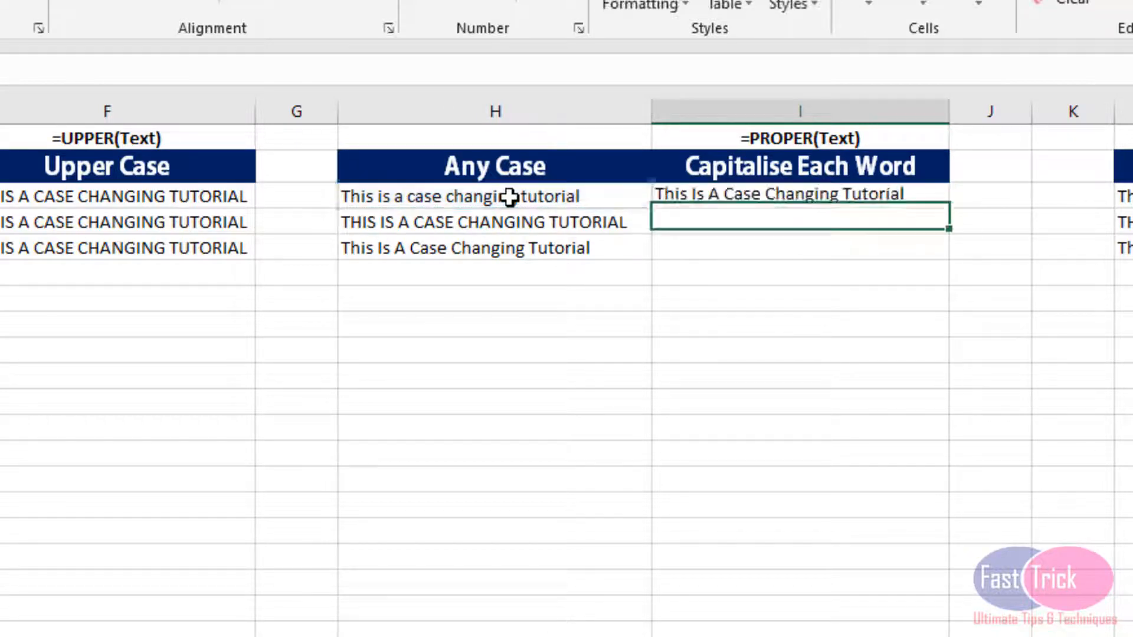
Fill the PROPER formula from cell I3 down through cell I5 and check the filled cells.
key("Up")
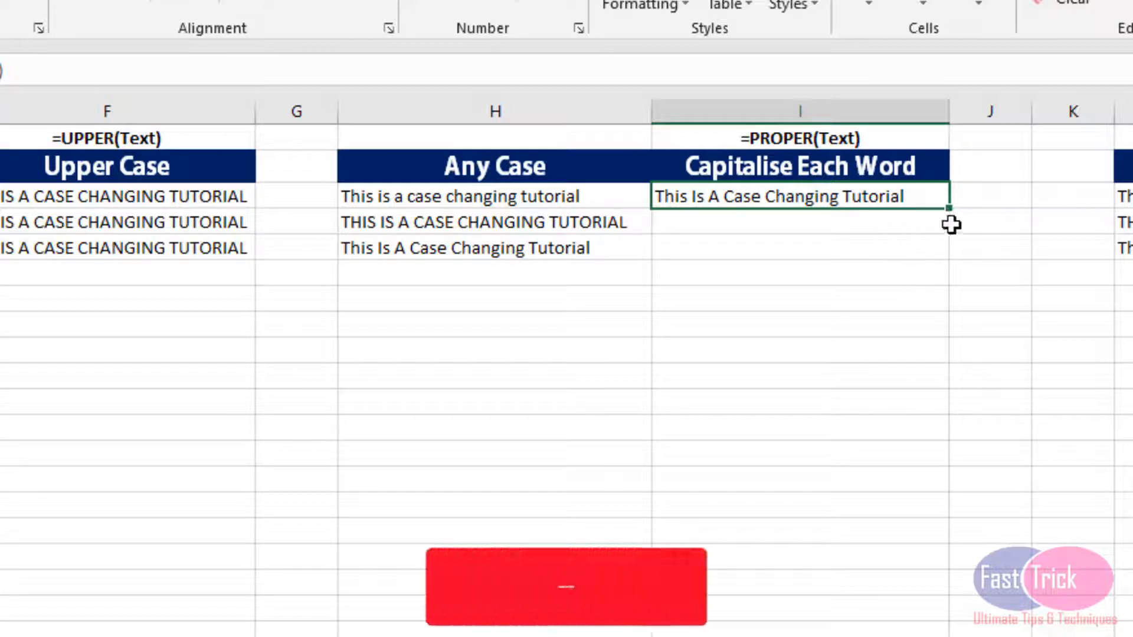
left_click_drag(950, 214, 946, 261)
left_click(841, 226)
left_click(831, 250)
left_click(723, 221)
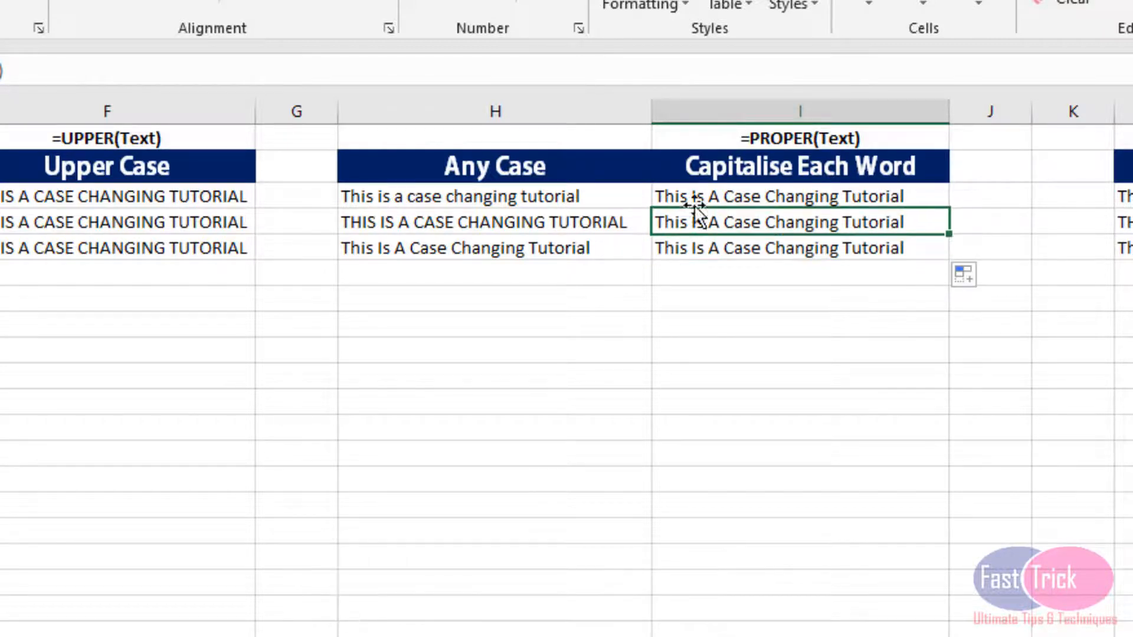
left_click(696, 200)
left_click(717, 250)
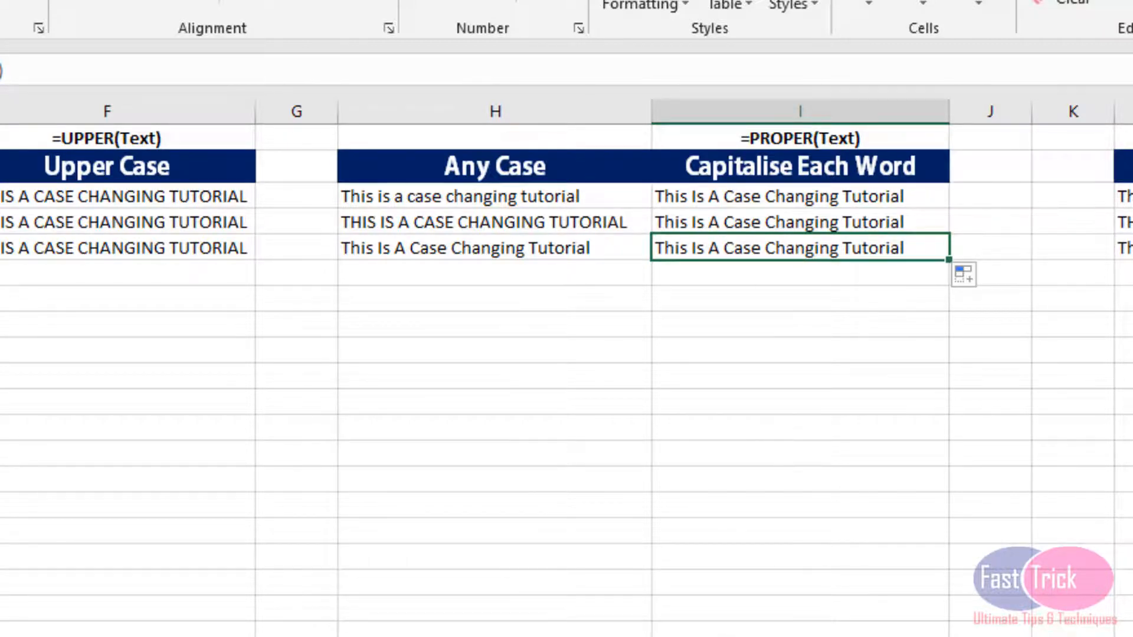
Examine the first-letter capitalisation formula in cell B2 of Sheet4 against its source text in A2.
scroll(651, 269, "right", 5)
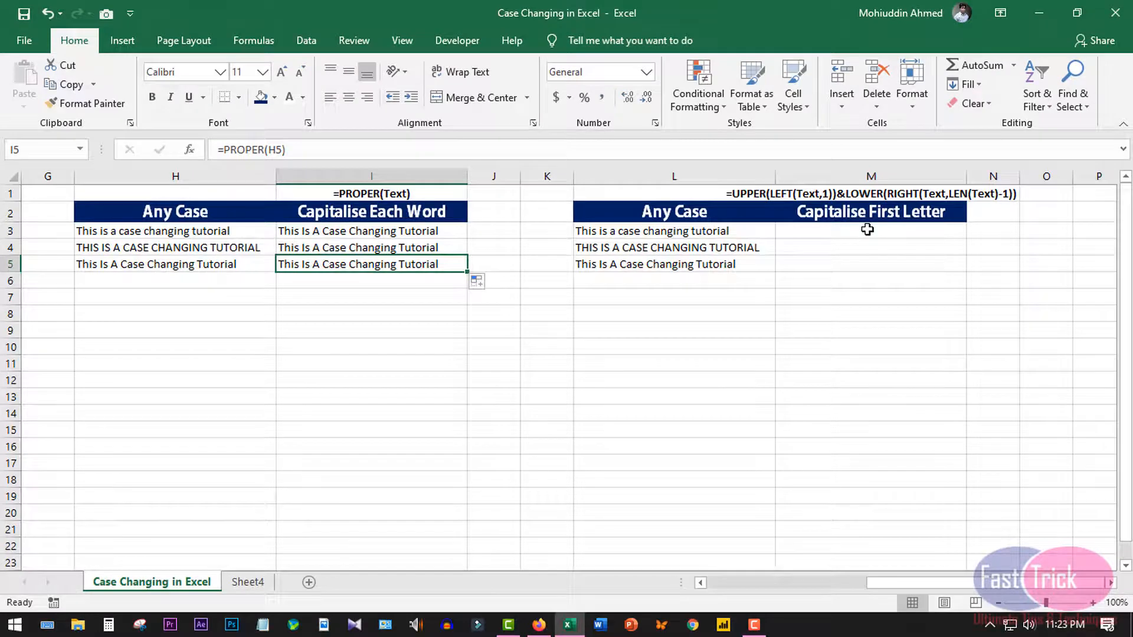
left_click(909, 194)
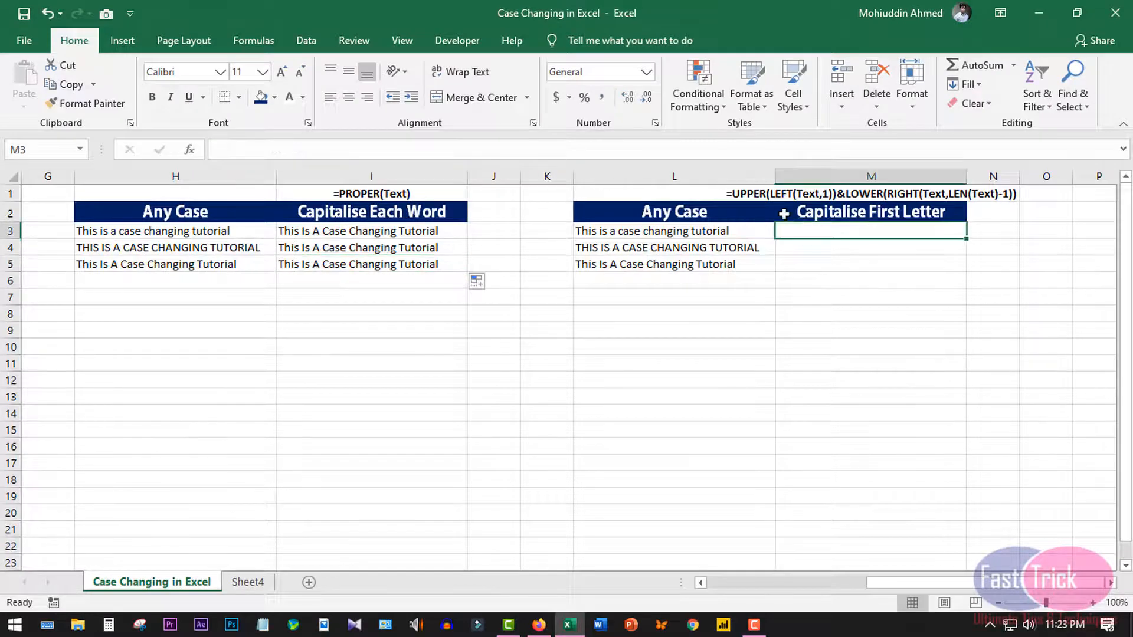
left_click(258, 584)
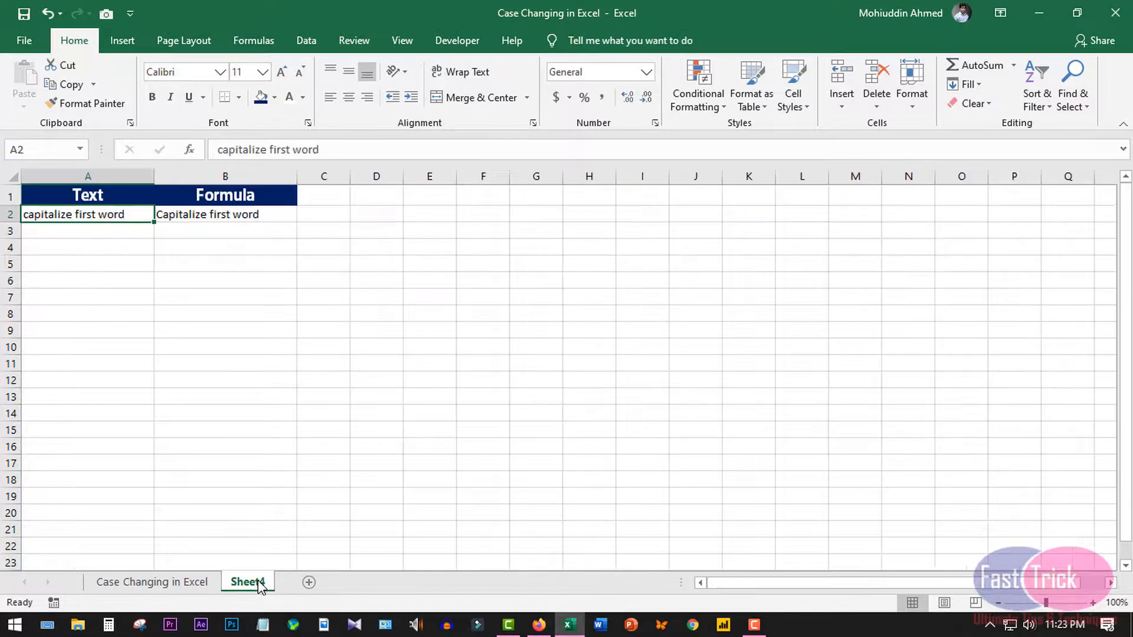
left_click(207, 217)
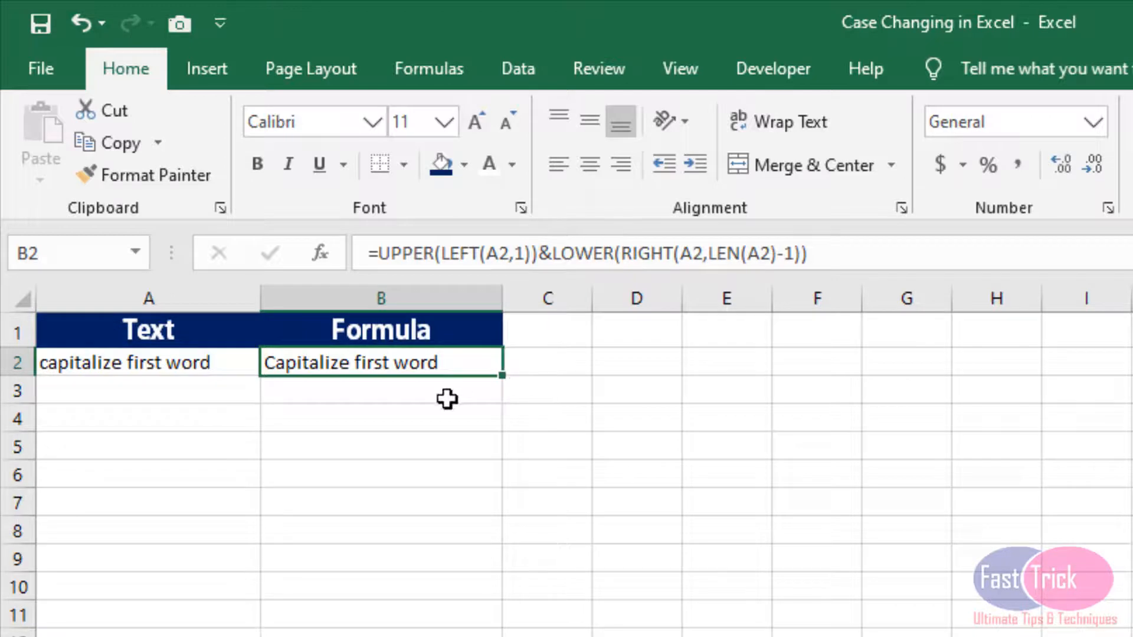
left_click(430, 388)
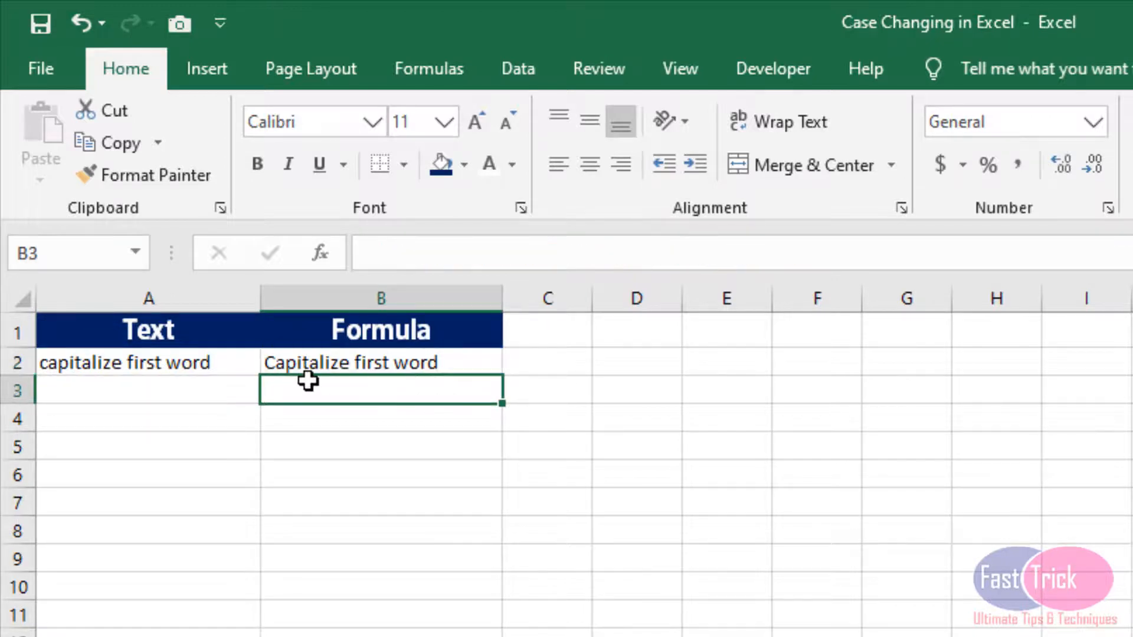
left_click(216, 362)
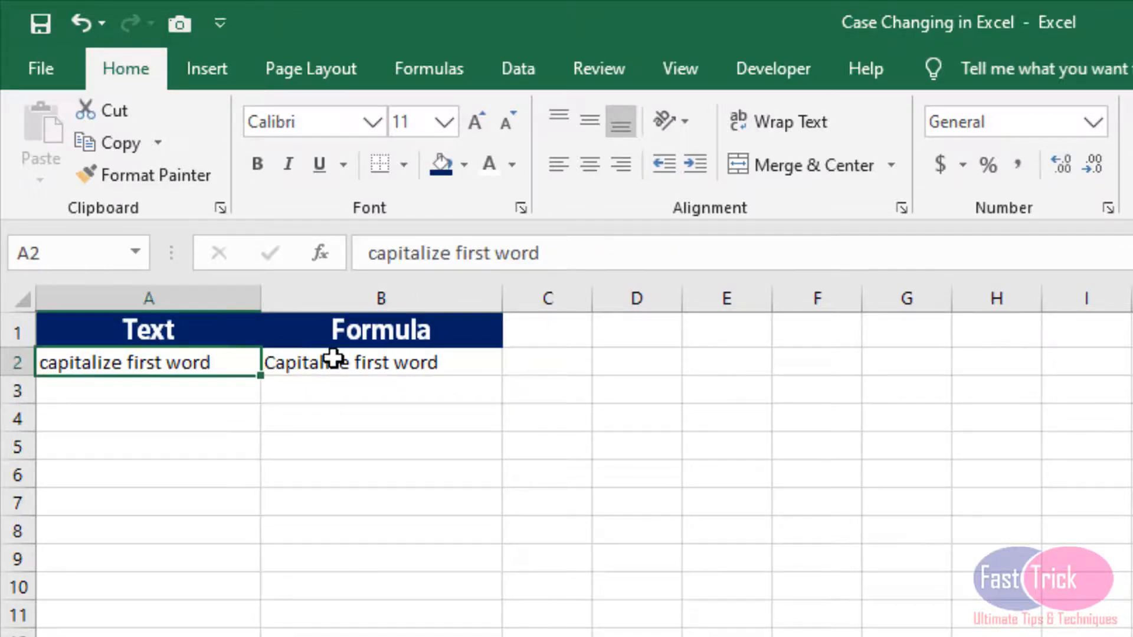
left_click(330, 359)
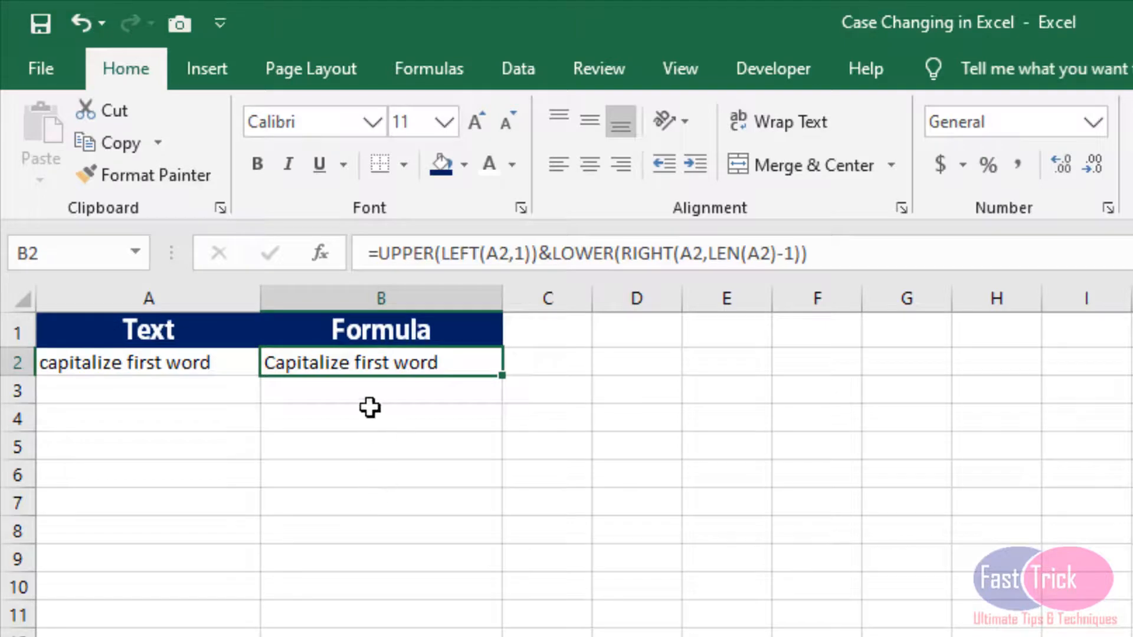
Copy the first-letter capitalisation formula from cell B2 of Sheet4.
left_click(358, 386)
left_click(352, 361)
right_click(352, 362)
left_click(419, 413)
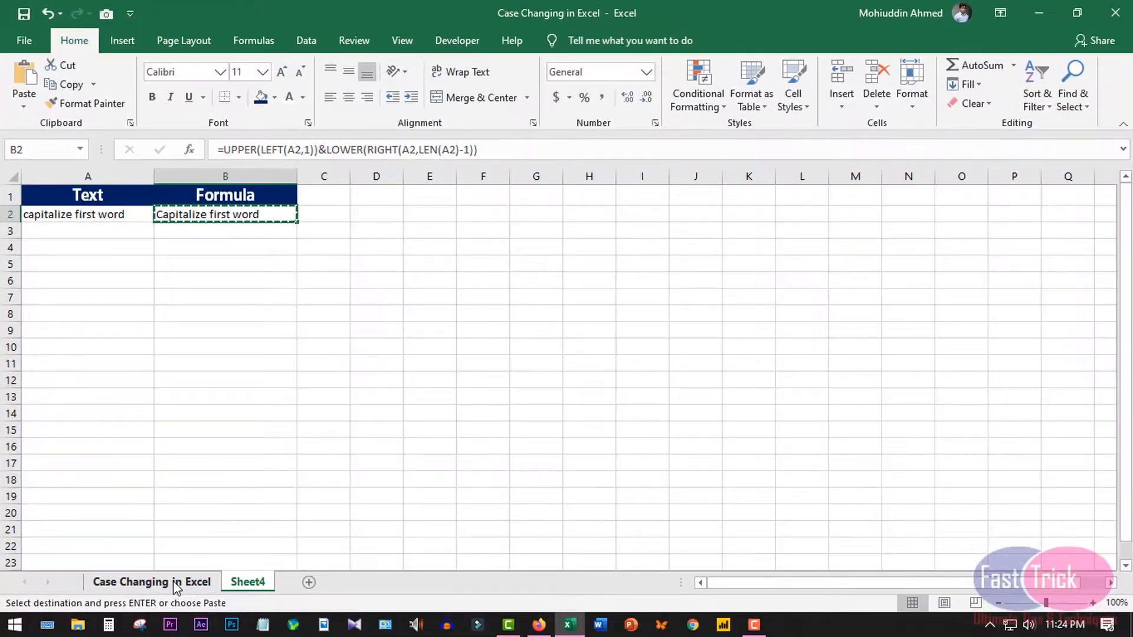
Paste only the copied formula into cell M3 of the Case Changing in Excel sheet, under Capitalise First Letter.
left_click(175, 582)
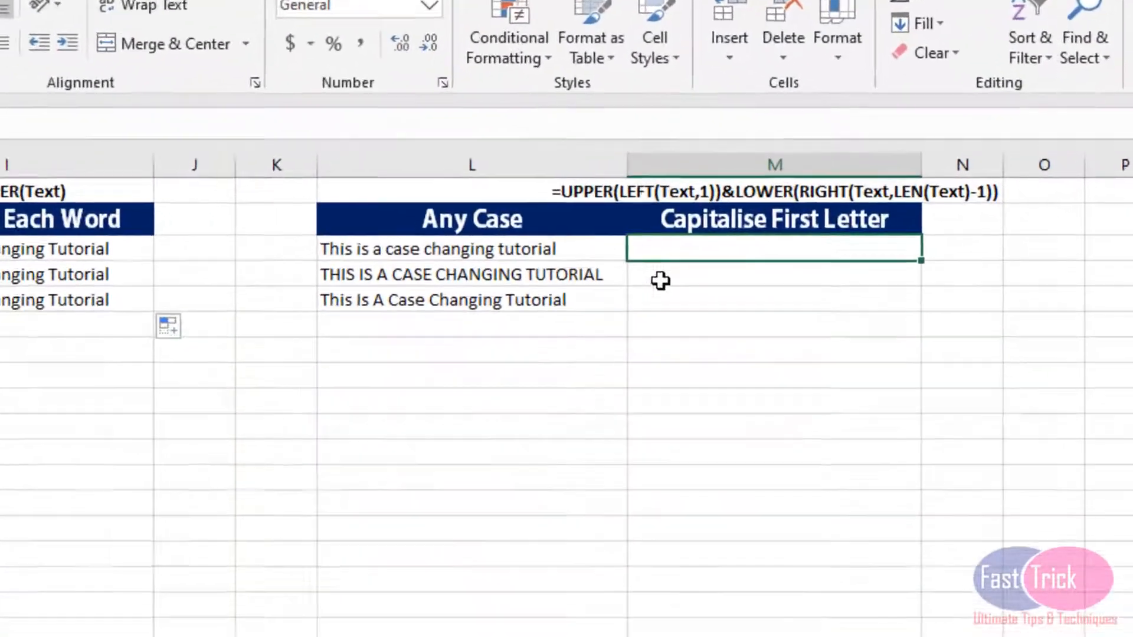
right_click(670, 251)
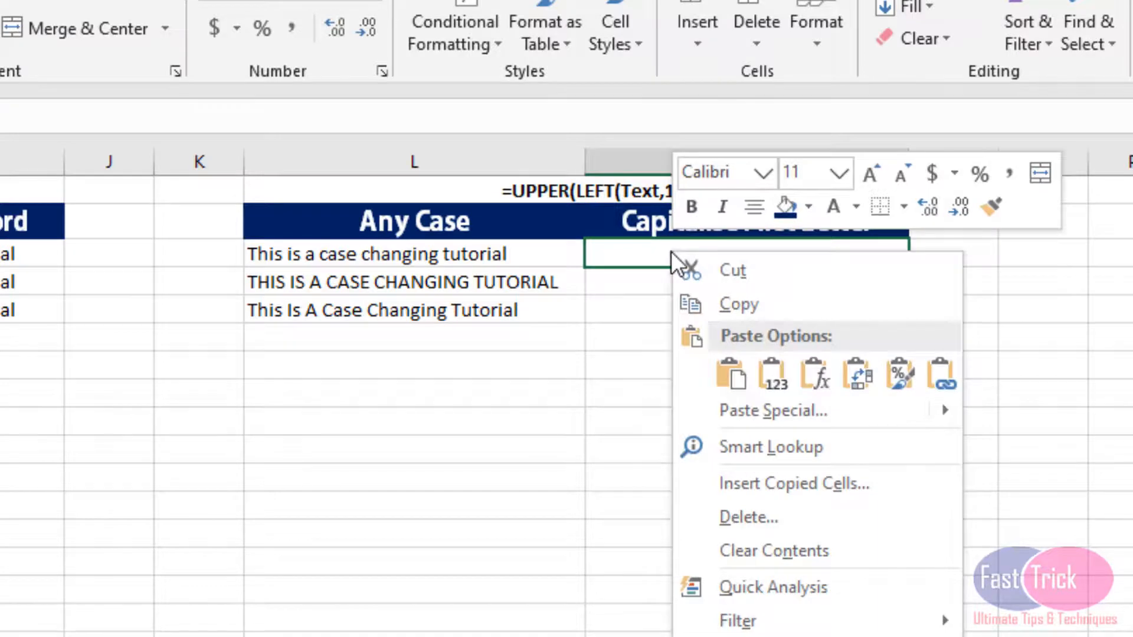
left_click(809, 369)
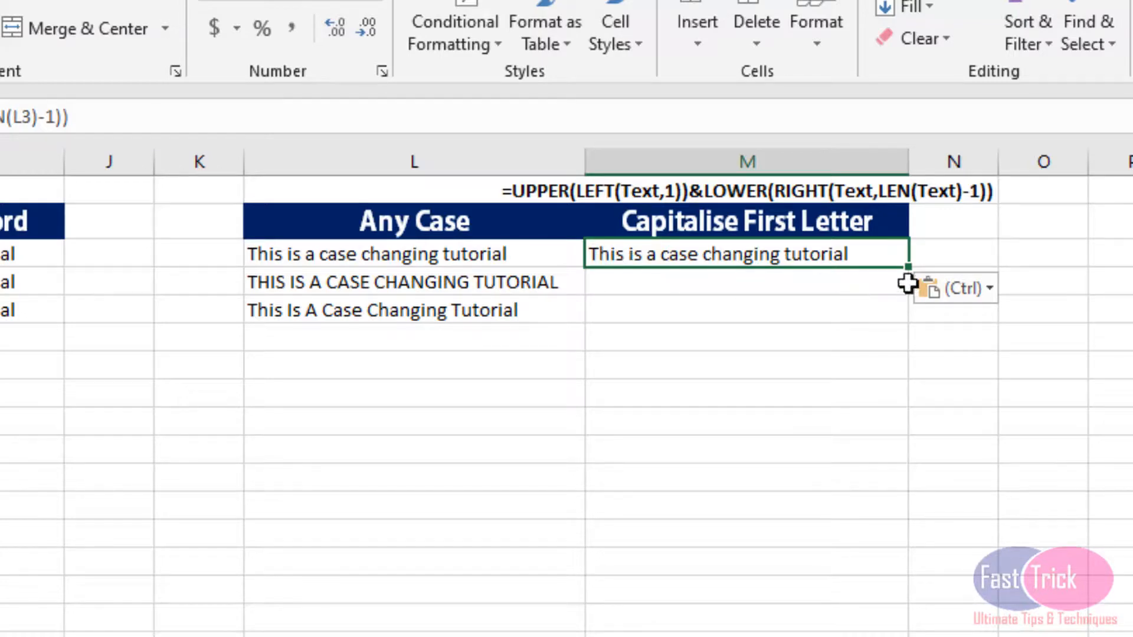
Fill the first-letter capitalisation formula from cell M3 down through cell M5 and check the filled cells.
left_click_drag(903, 293, 899, 316)
left_click(672, 285)
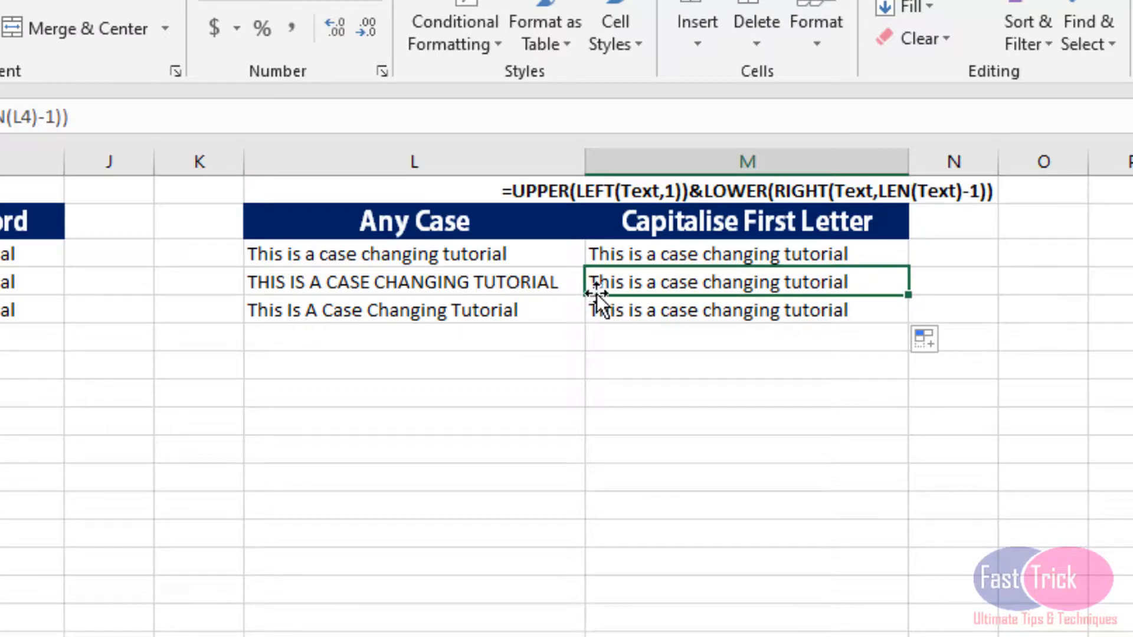
left_click(604, 313)
left_click(649, 283)
left_click(638, 255)
Replace the sample text in cell L3 with "a for apple" and check the formula result in M3.
left_click(467, 251)
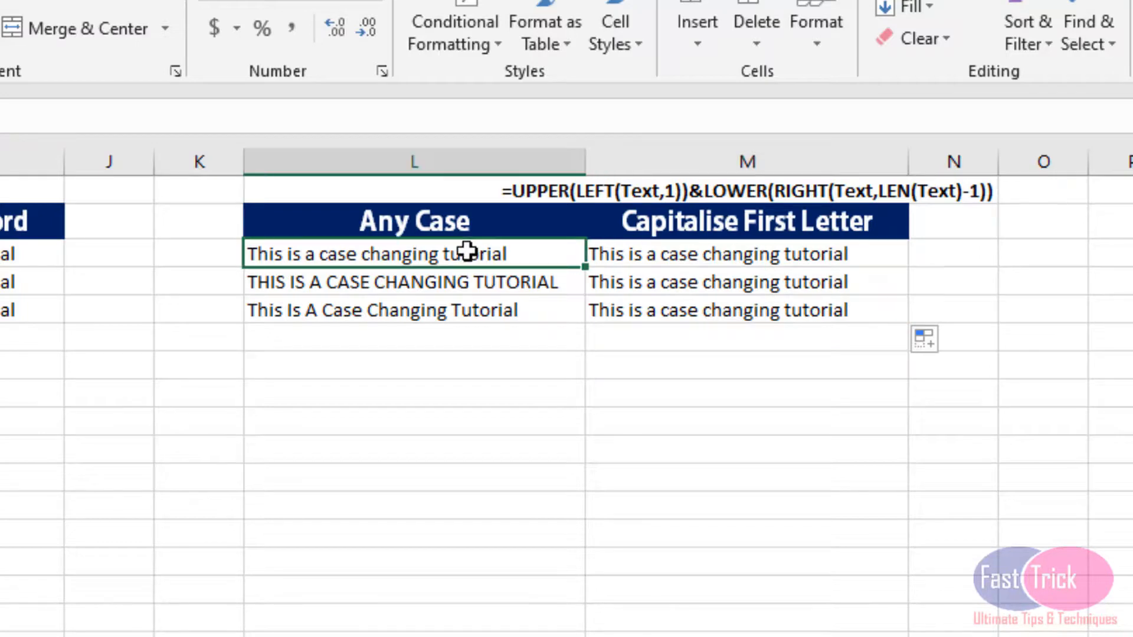
type("a for ")
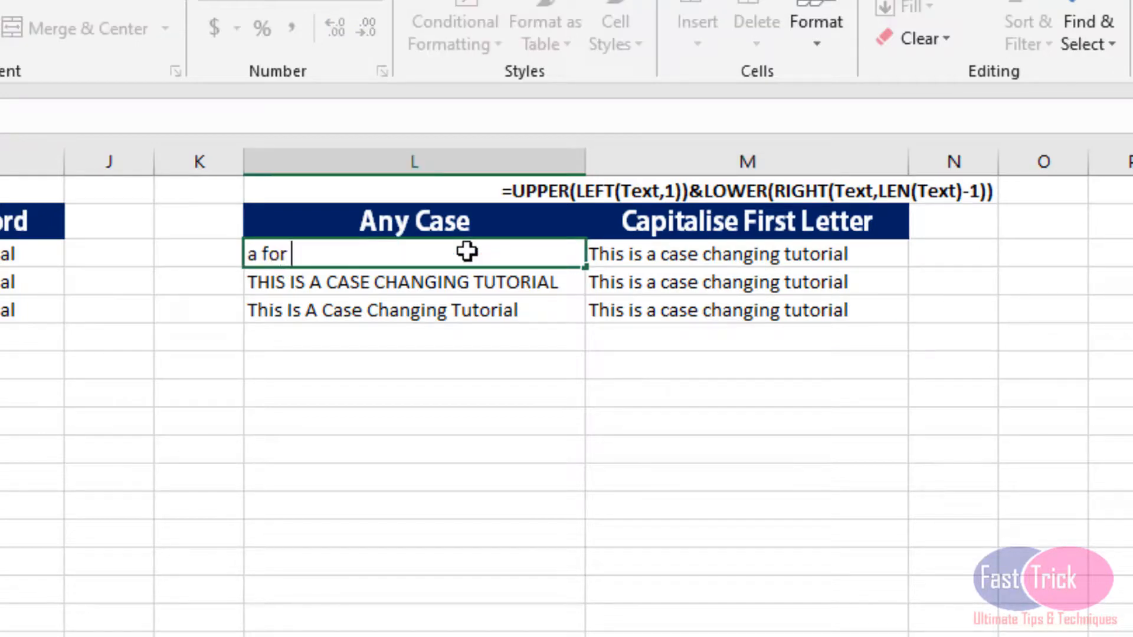
type("apple")
key("Return")
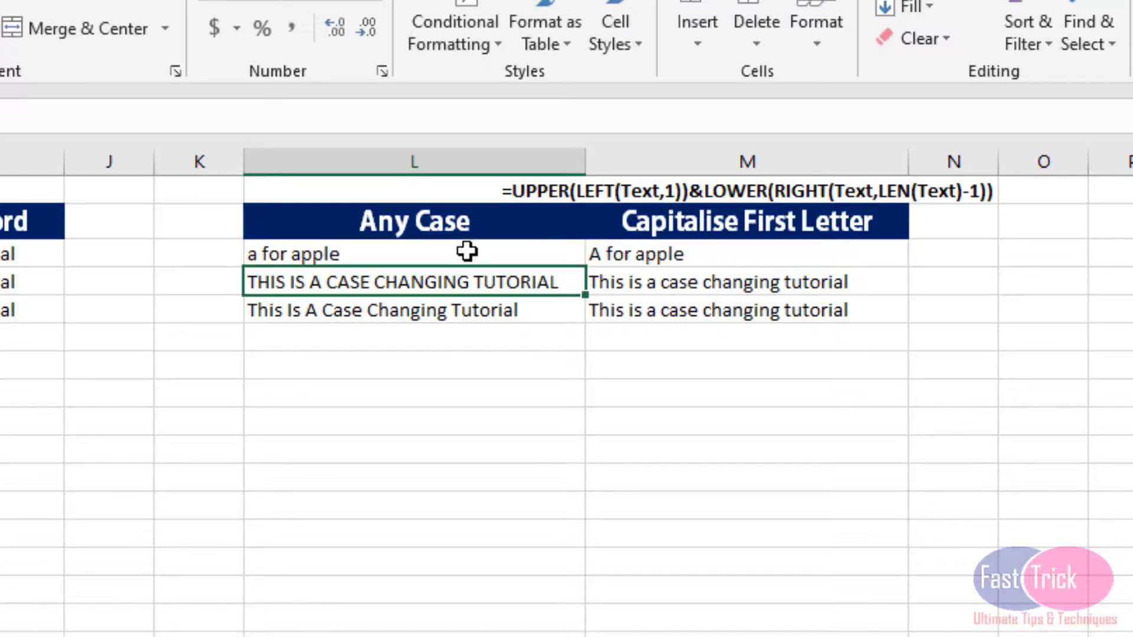
left_click(612, 257)
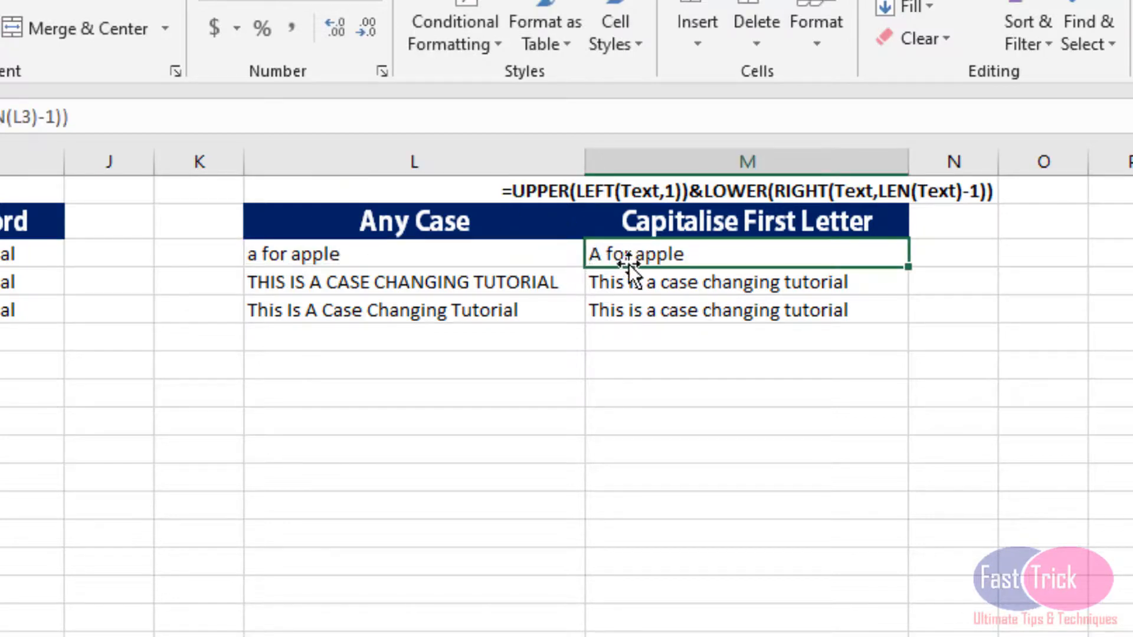
Replace the sample text in cell L4 with "ball is round" and check its converted text in column M.
left_click(456, 285)
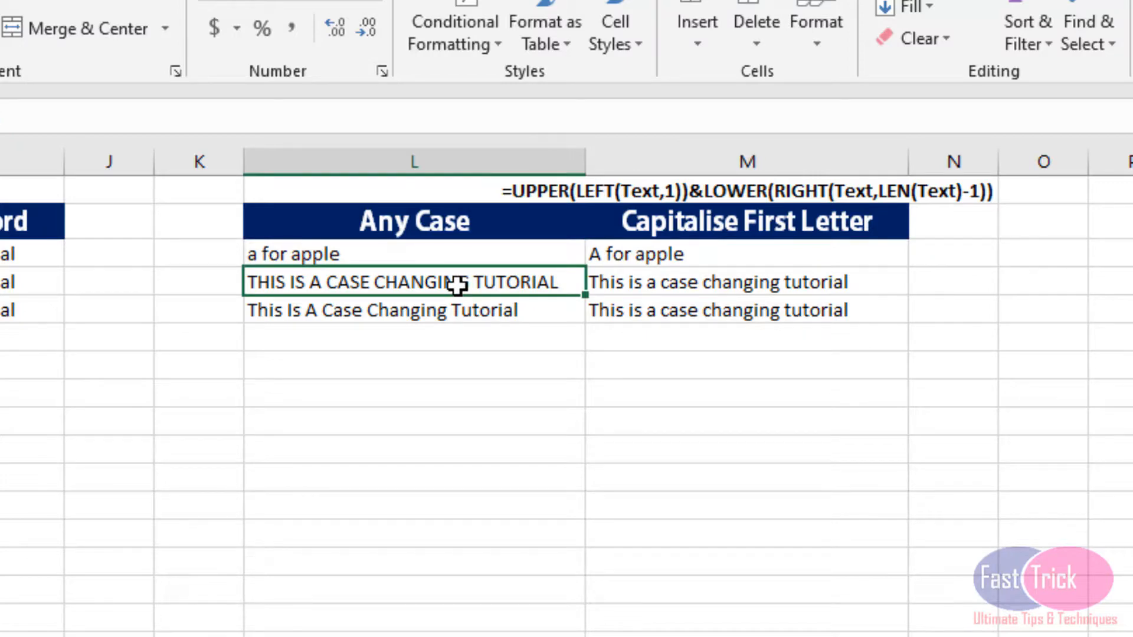
type("ba ")
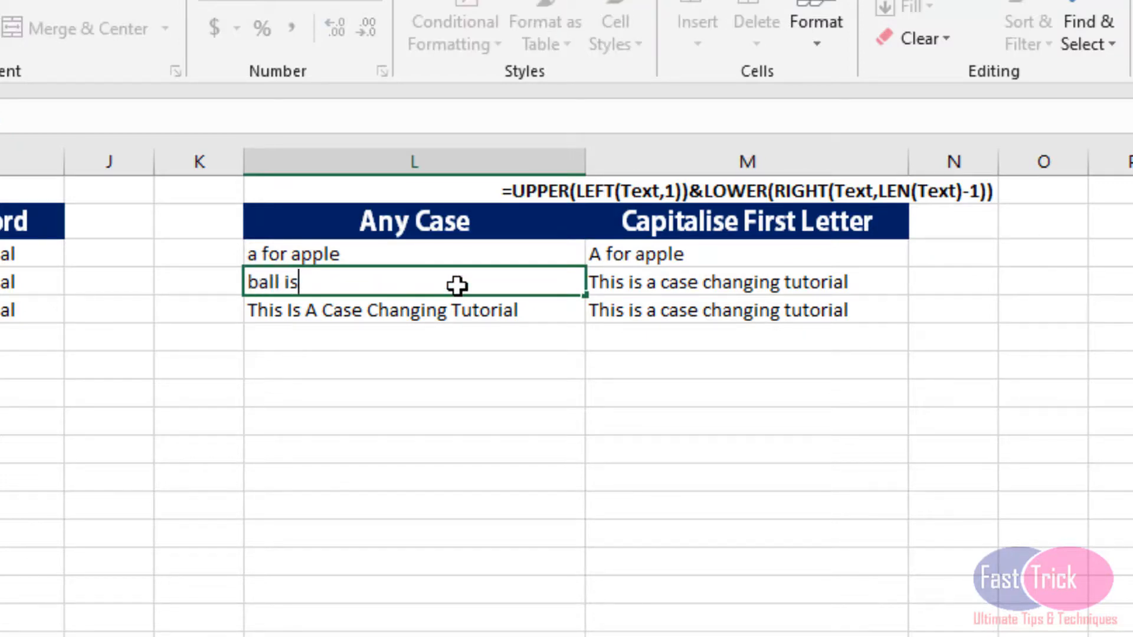
type("l is round")
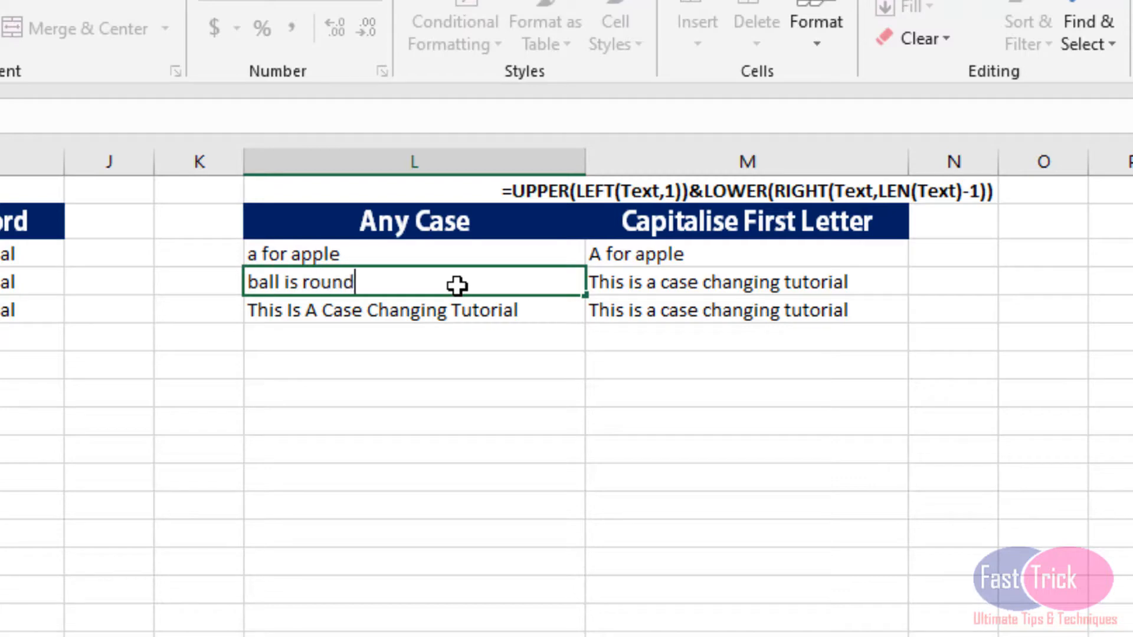
key("Return")
left_click(645, 299)
key("Up")
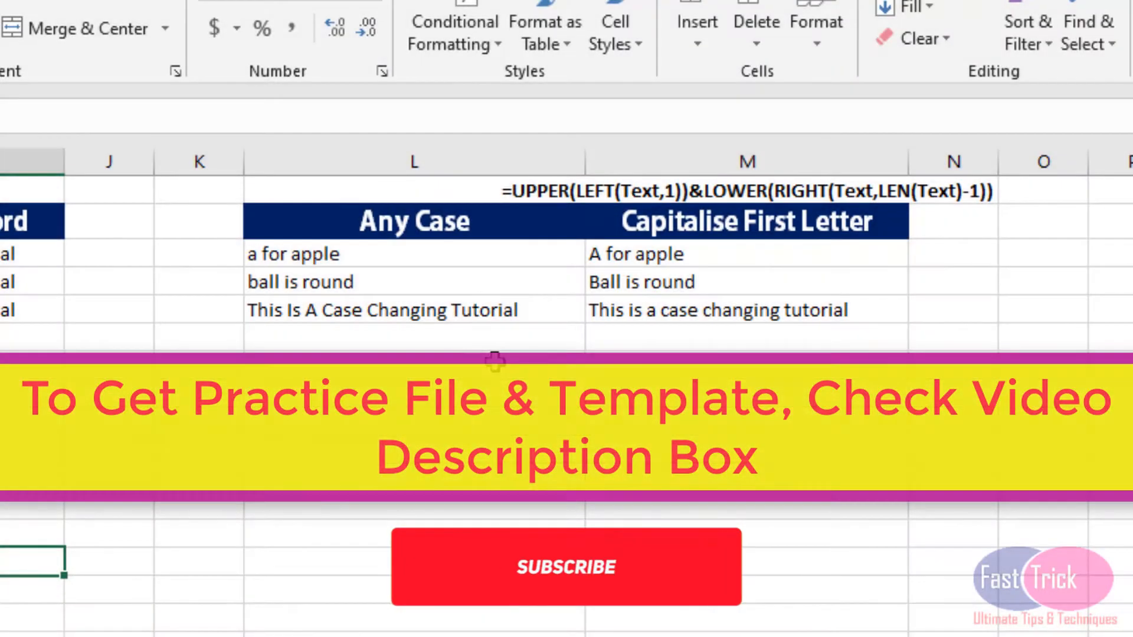
left_click(440, 309)
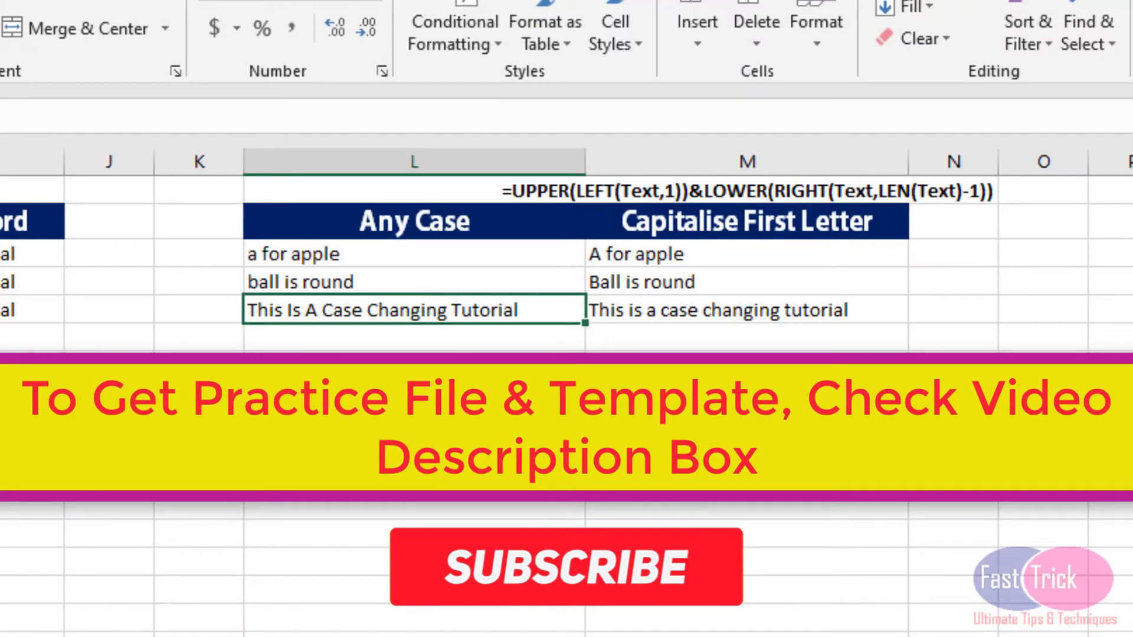
scroll(241, 425, "left", 6)
left_click(241, 425)
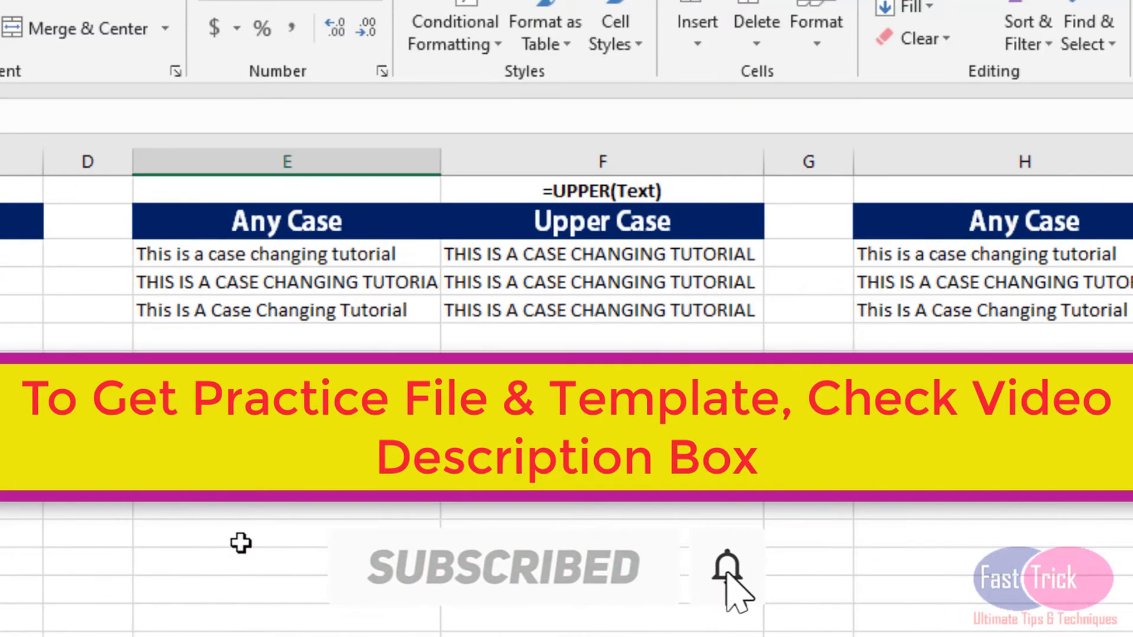
scroll(566, 425, "right", 5)
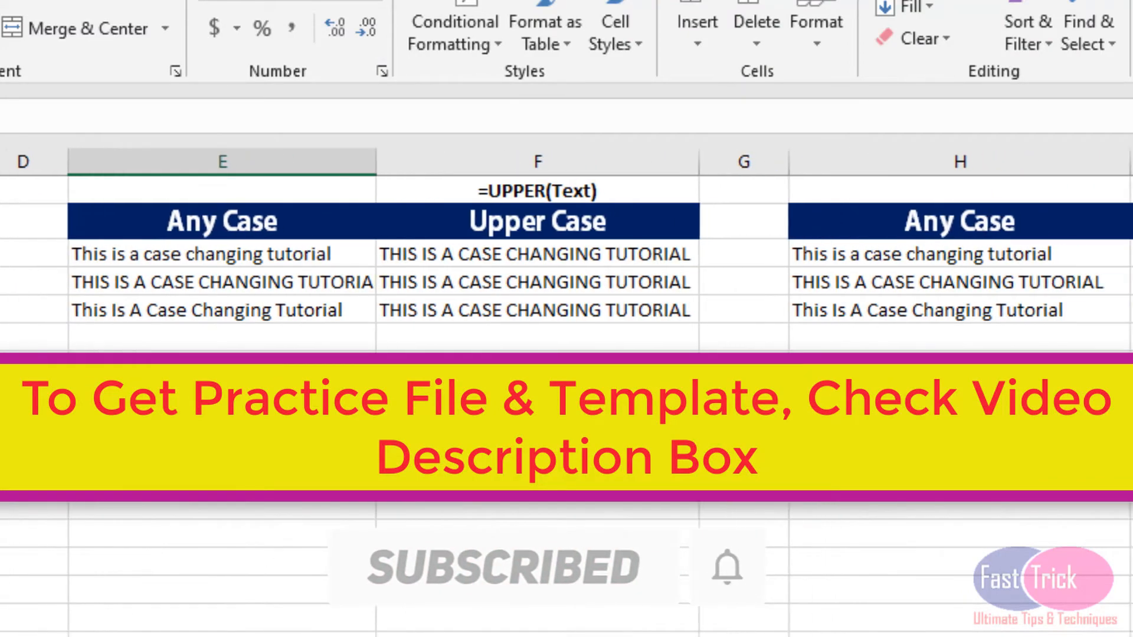
scroll(566, 425, "left", 5)
scroll(567, 425, "left", 1)
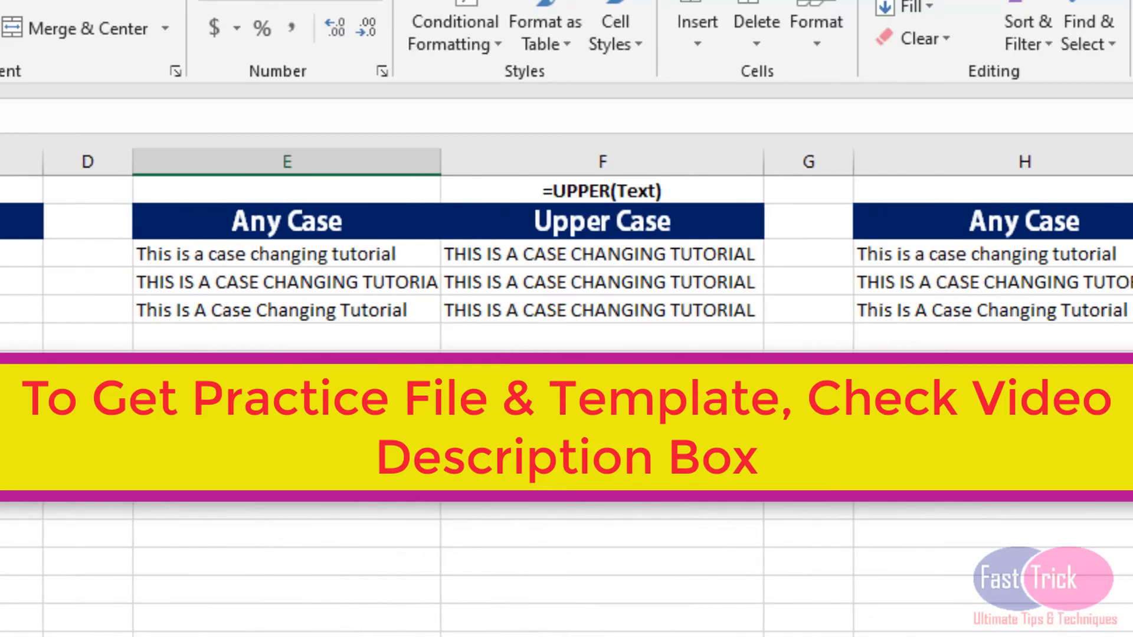